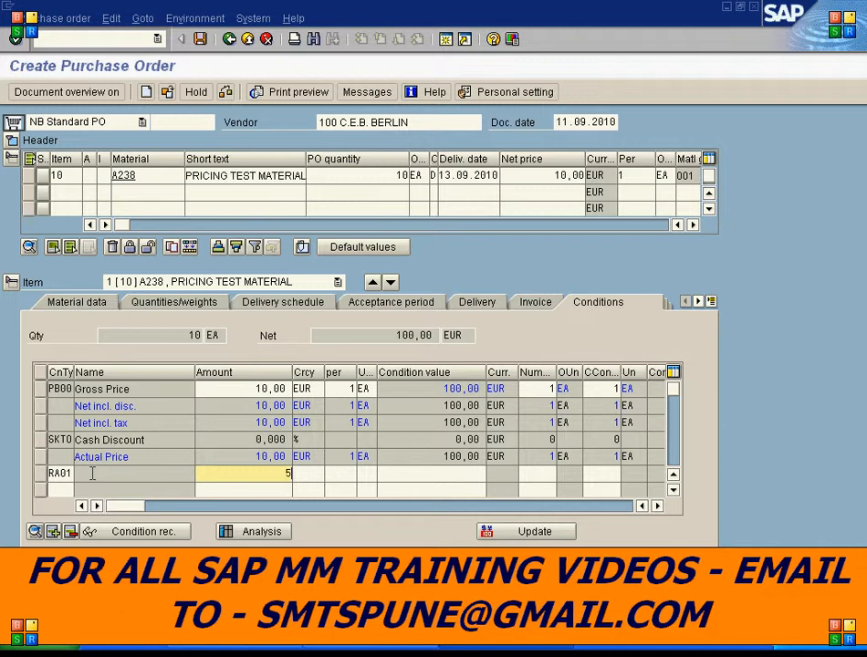
# - Apply the 5 % RA01 discount condition to the item, then exit the purchase order without saving
pyautogui.press('Return')
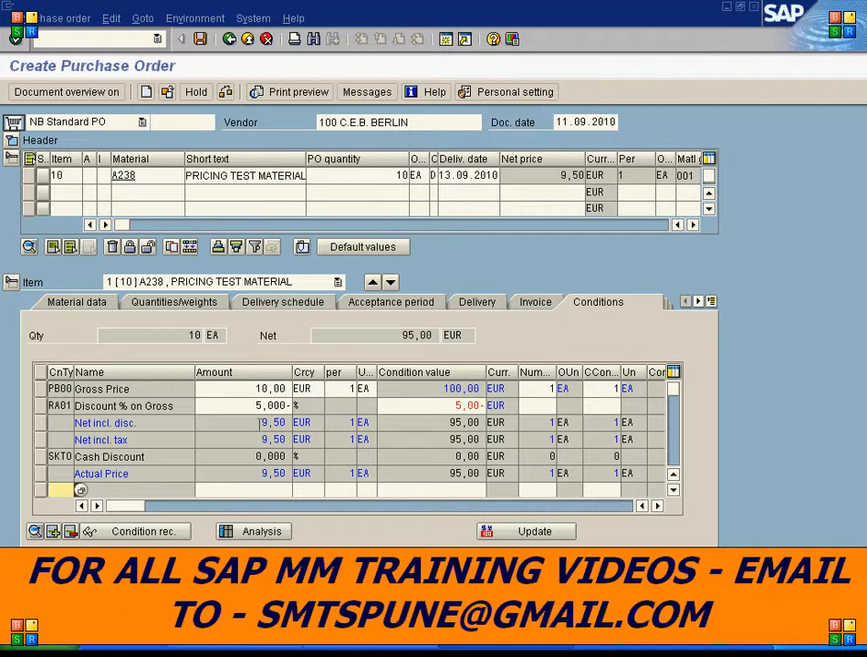
pyautogui.moveTo(260, 474); pyautogui.dragTo(304, 474)
pyautogui.click(357, 524)
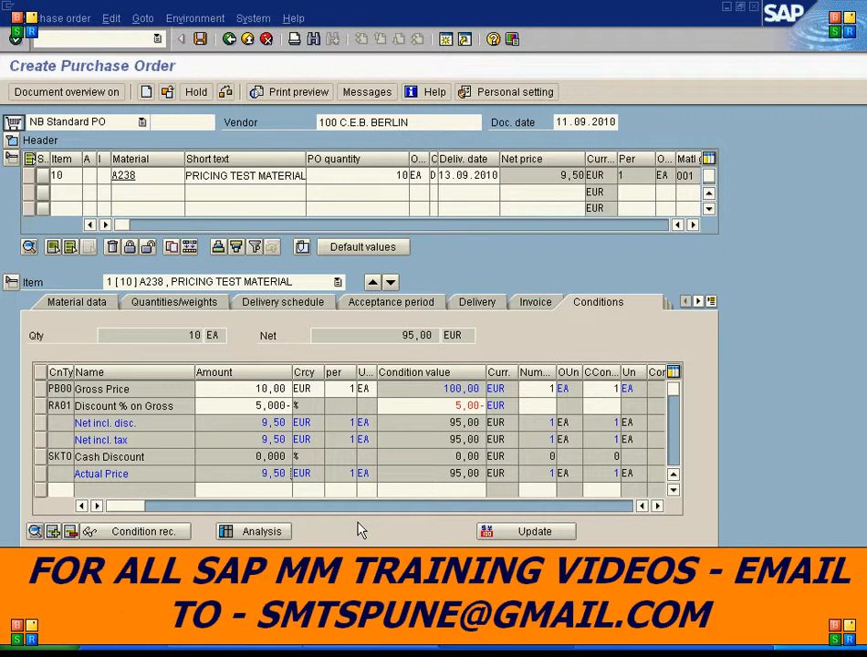
pyautogui.click(229, 39)
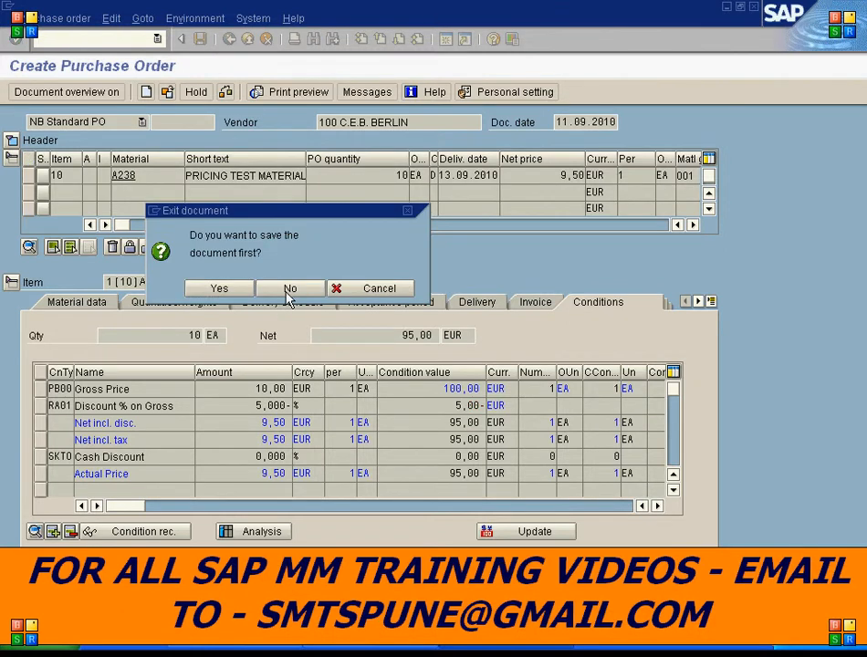
pyautogui.click(290, 288)
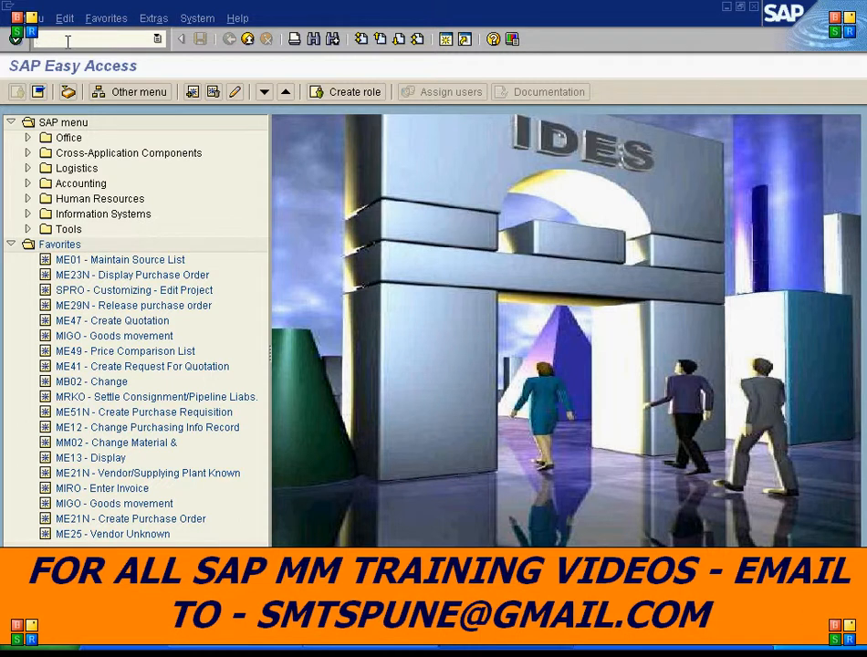
# - Open the SPRO customizing transaction and its SAP Reference IMG
pyautogui.write('SPRO')
pyautogui.click(18, 42)
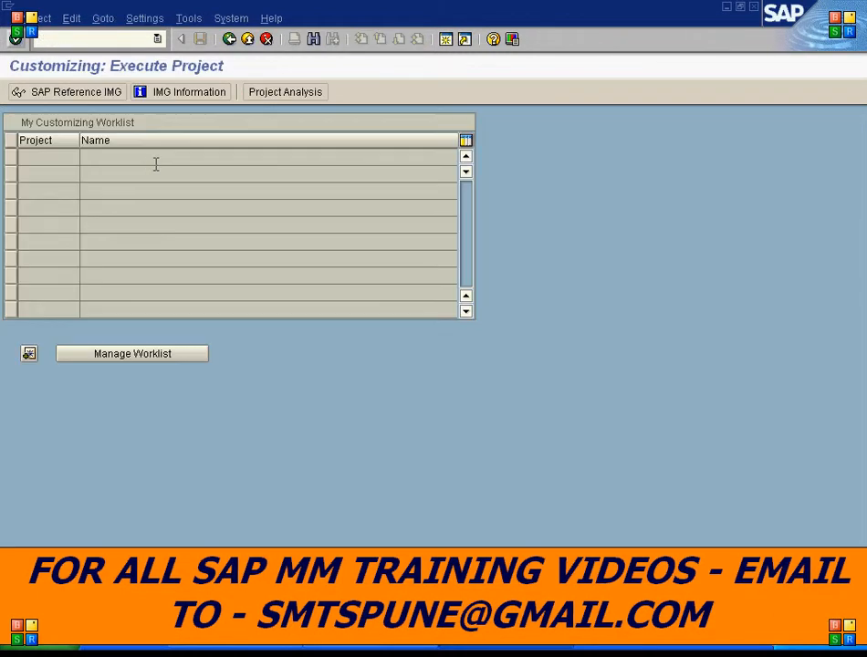
pyautogui.click(57, 95)
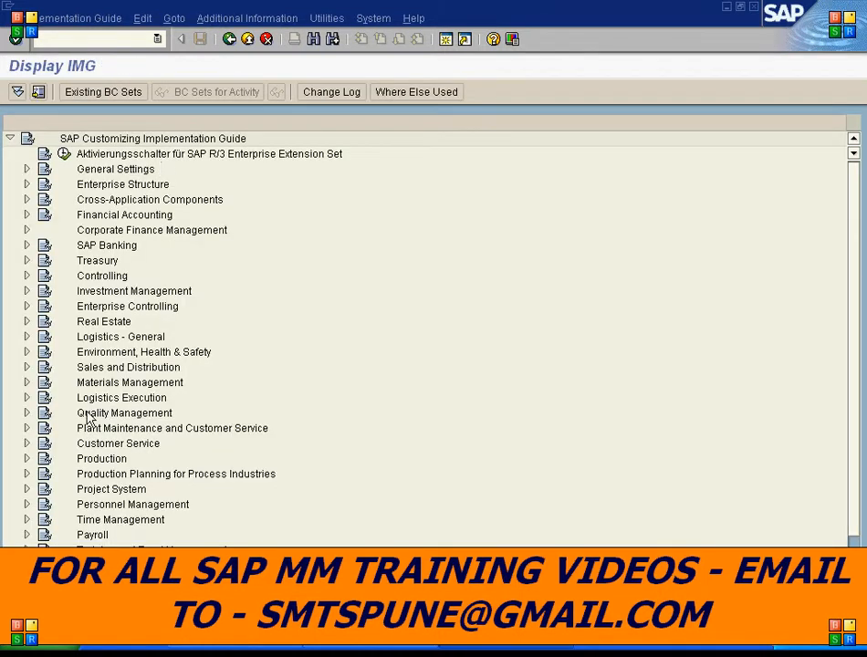
# - Expand Materials Management > Purchasing > Conditions > Define Price Determination Process in the IMG tree
pyautogui.click(116, 383)
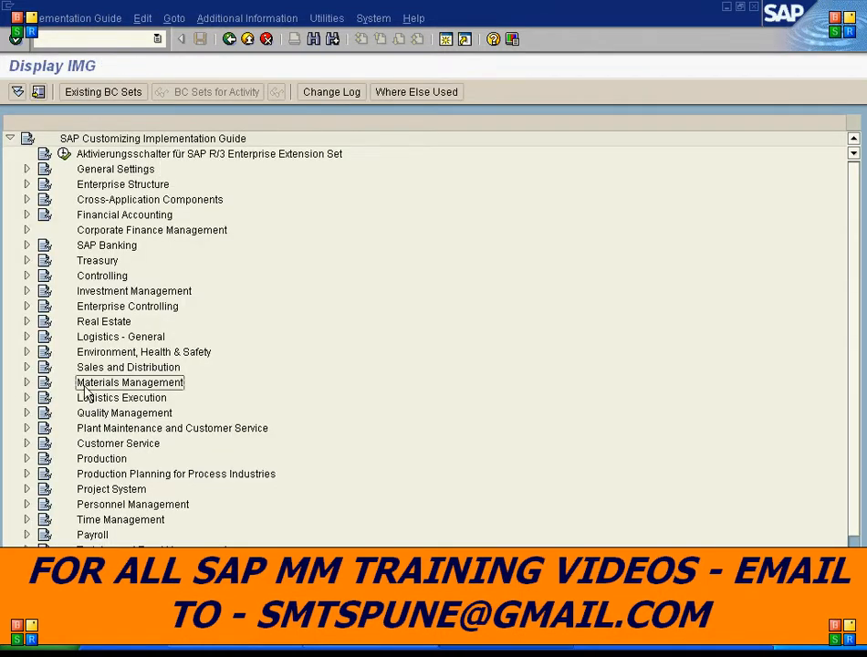
pyautogui.click(28, 383)
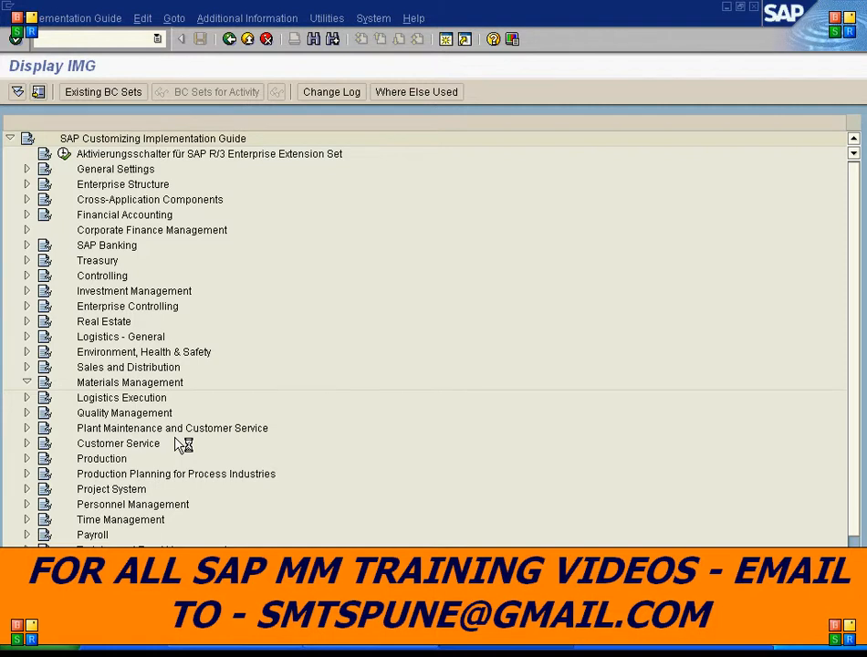
pyautogui.click(43, 429)
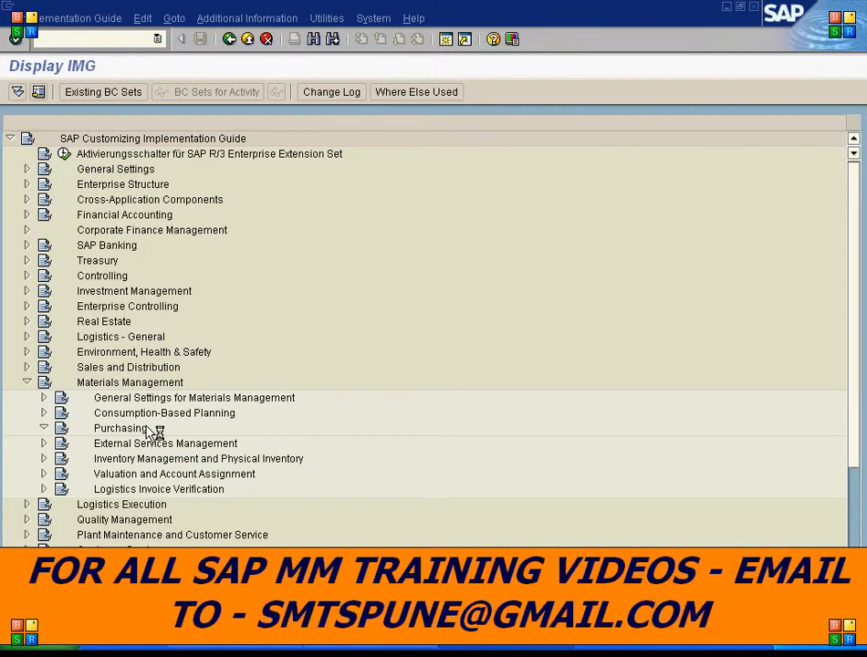
pyautogui.scroll(-1, 146, 431)
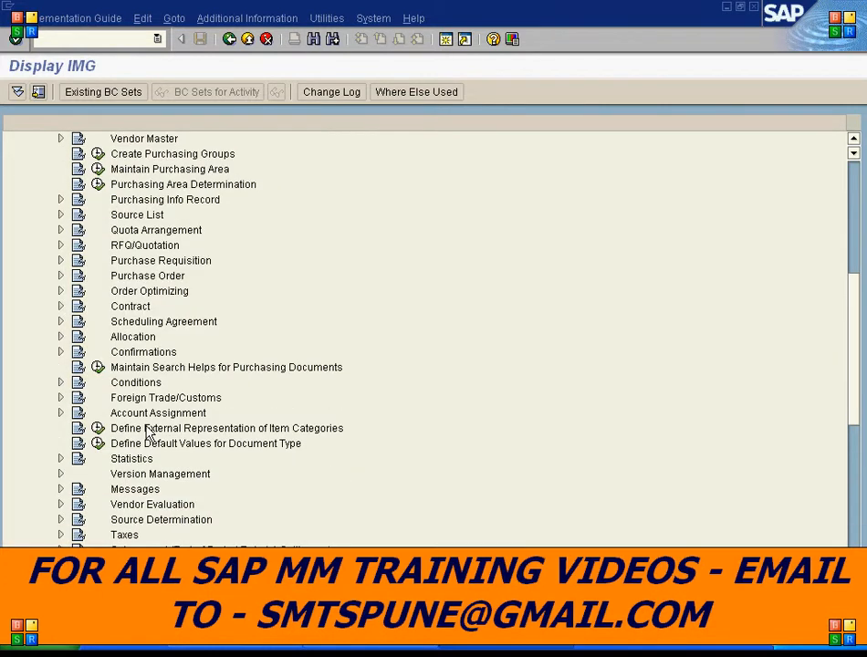
pyautogui.click(135, 383)
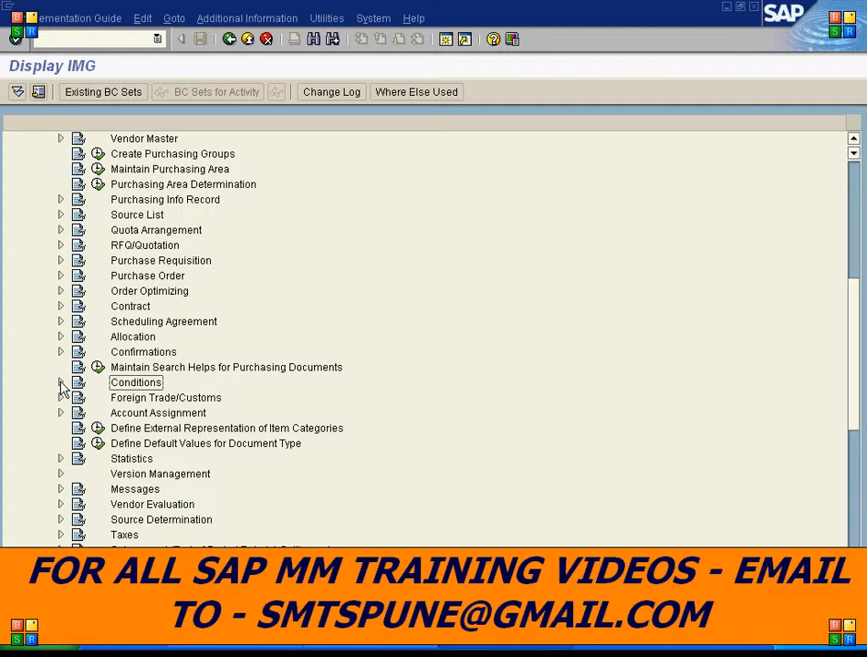
pyautogui.click(60, 383)
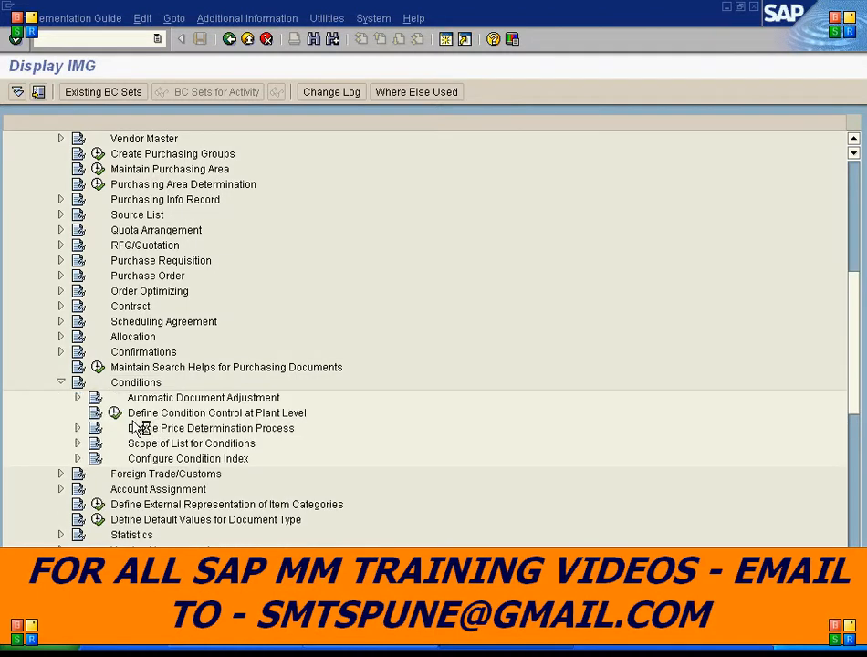
pyautogui.click(142, 431)
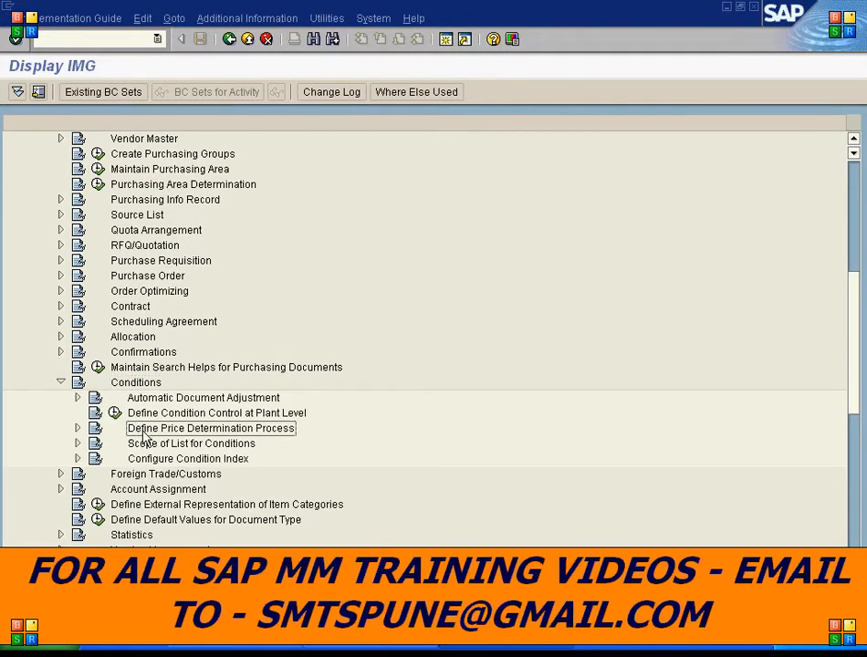
pyautogui.click(77, 429)
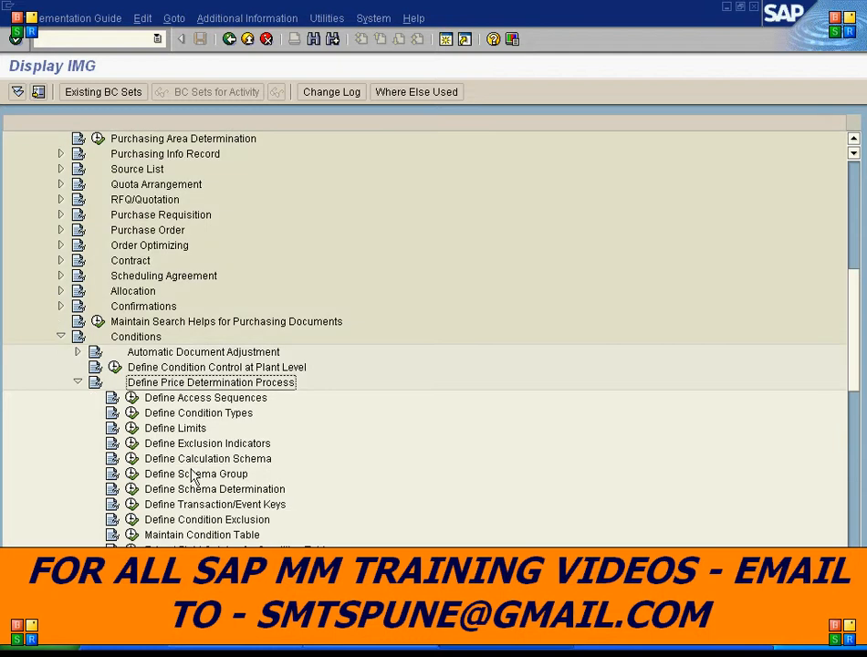
# - Run Maintain Condition Table and choose Display condition table
pyautogui.scroll(-5, 237, 470)
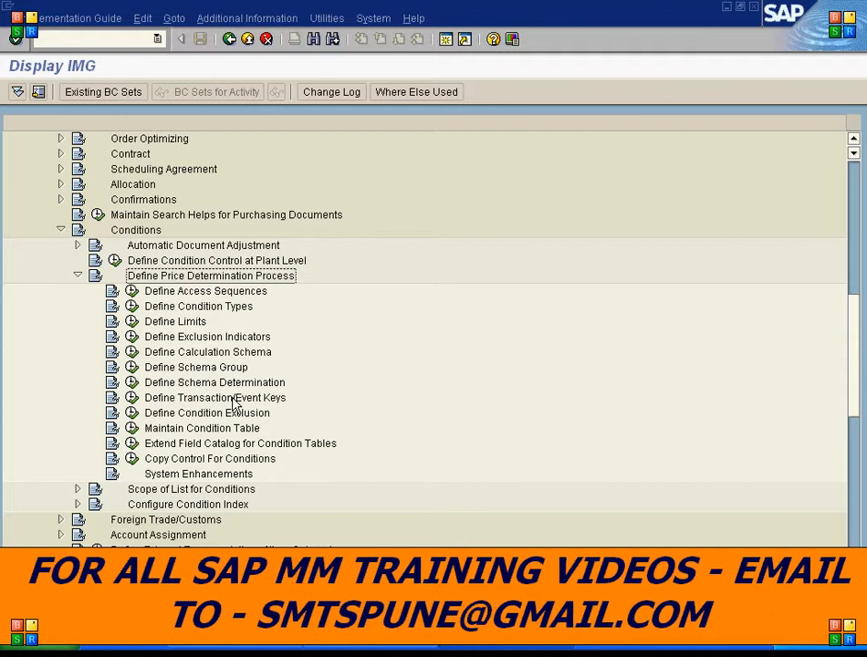
pyautogui.click(203, 431)
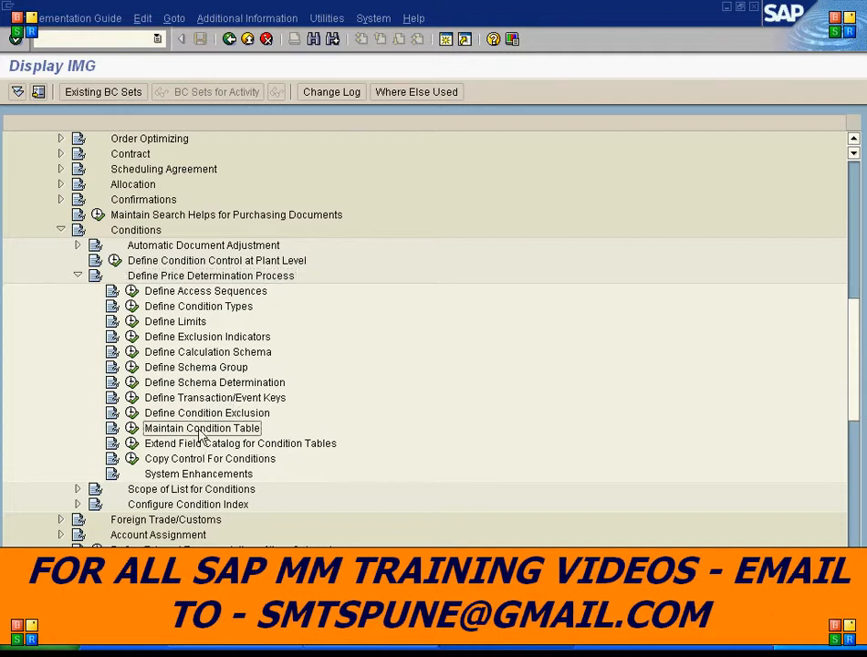
pyautogui.click(133, 429)
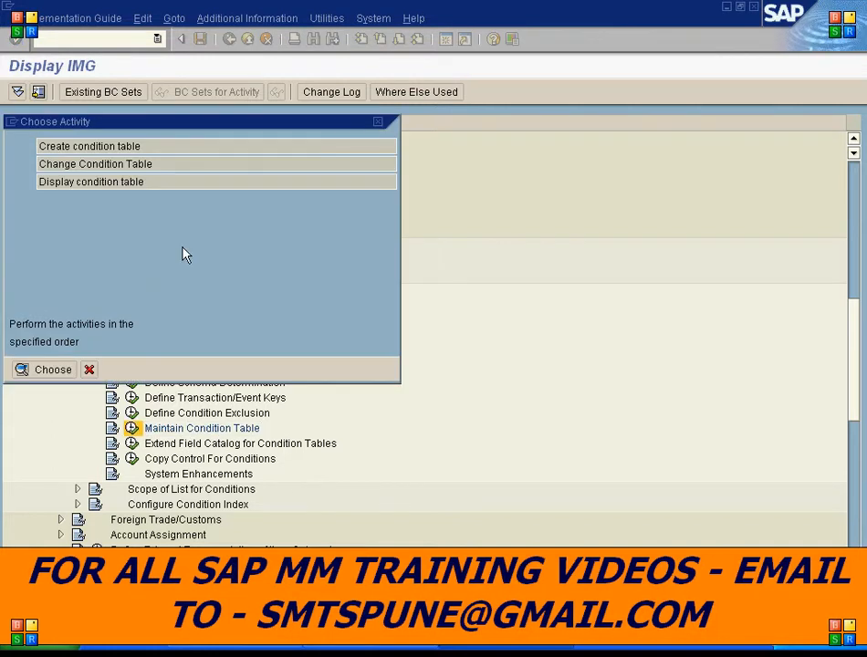
pyautogui.doubleClick(90, 182)
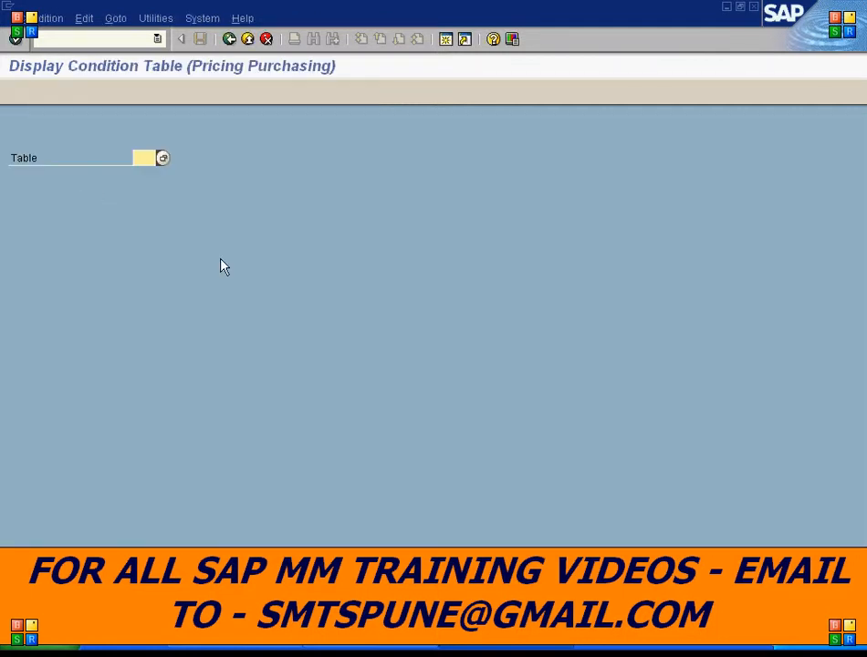
# - Display condition table 017 and examine its description and selected key fields
pyautogui.write('017')
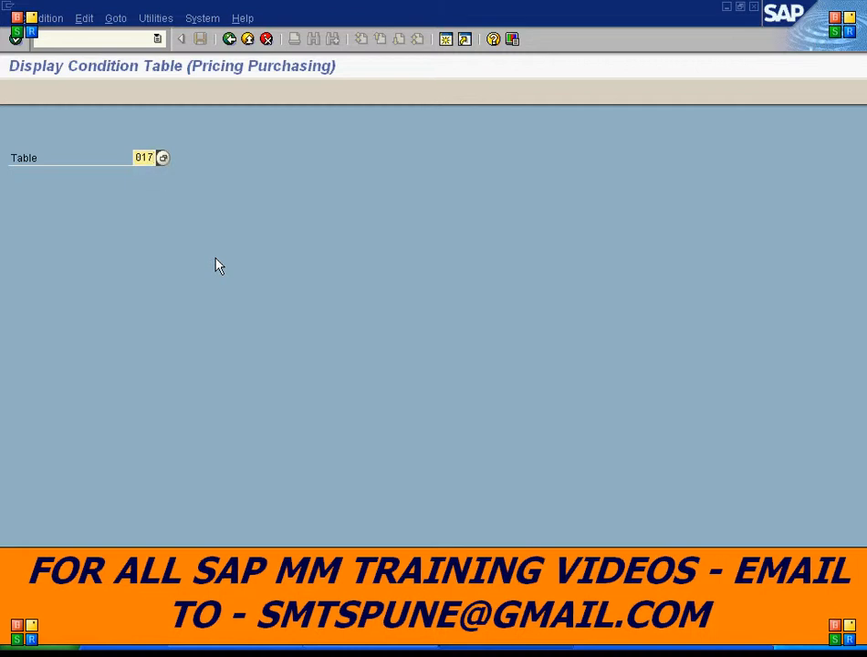
pyautogui.press('Return')
pyautogui.moveTo(277, 121); pyautogui.dragTo(89, 121)
pyautogui.click(114, 146)
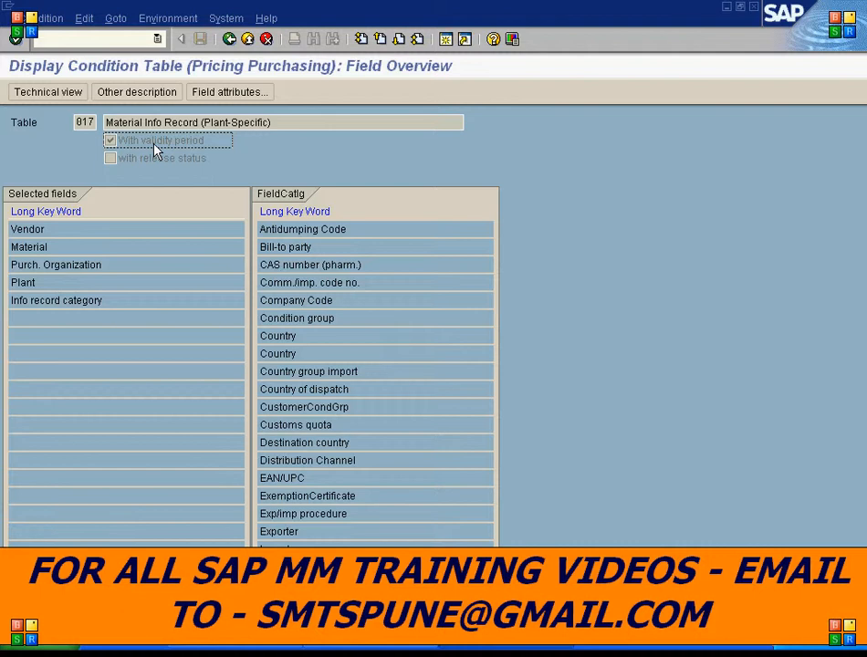
pyautogui.click(41, 231)
pyautogui.click(41, 248)
pyautogui.click(31, 265)
pyautogui.click(27, 283)
pyautogui.click(57, 301)
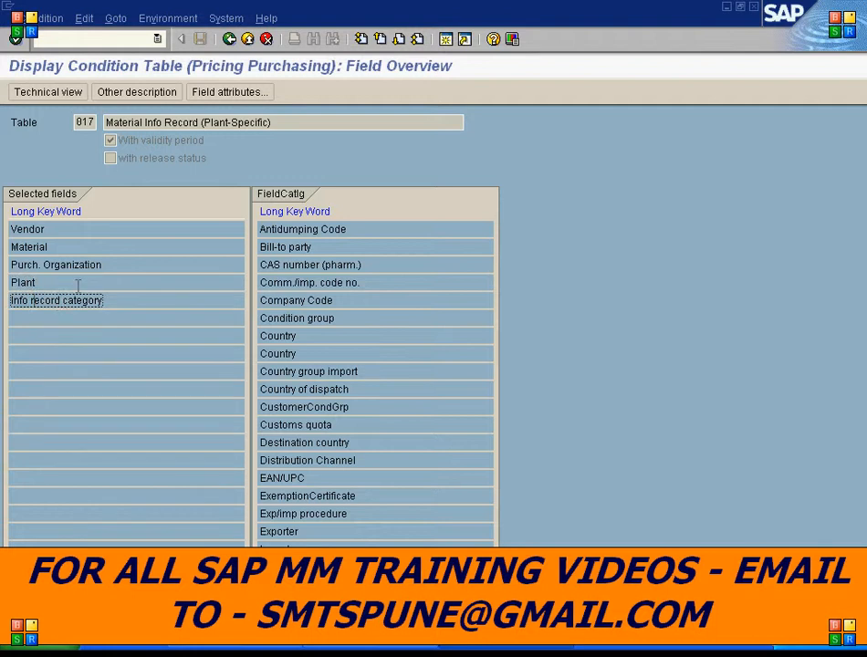
pyautogui.moveTo(76, 122); pyautogui.dragTo(102, 123)
pyautogui.click(98, 122)
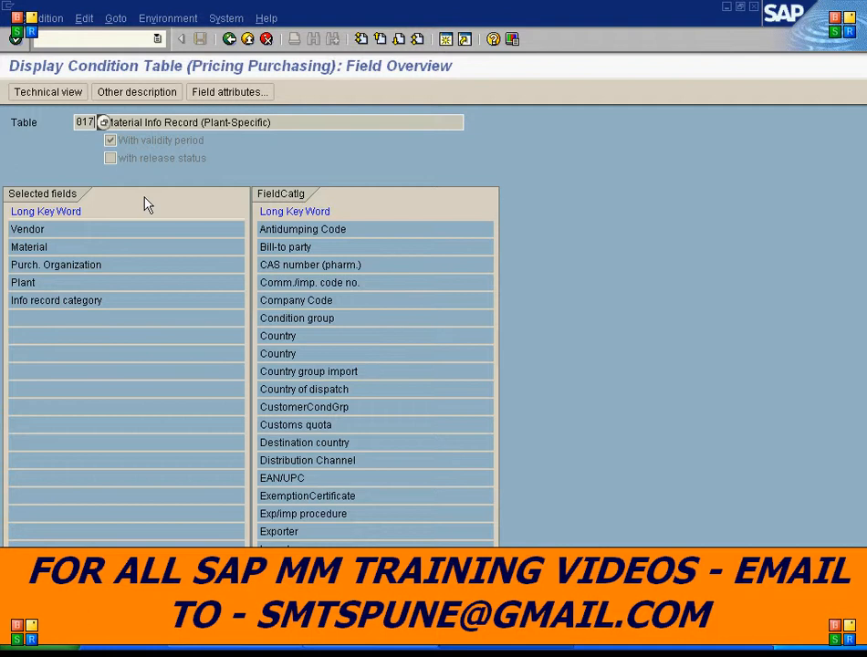
# - Return to the activity choice and start creating a new condition table numbered 685
pyautogui.click(229, 39)
pyautogui.click(229, 40)
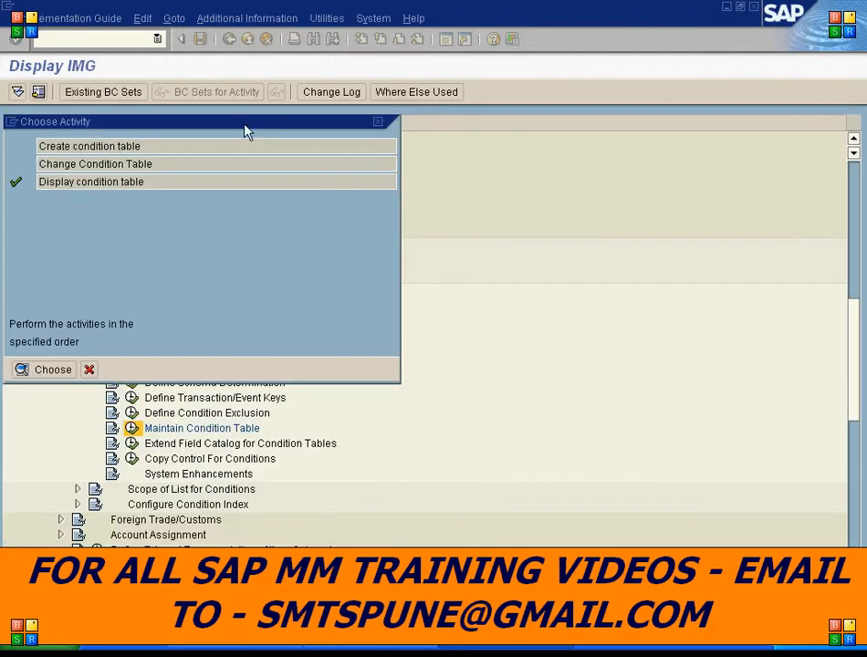
pyautogui.doubleClick(74, 146)
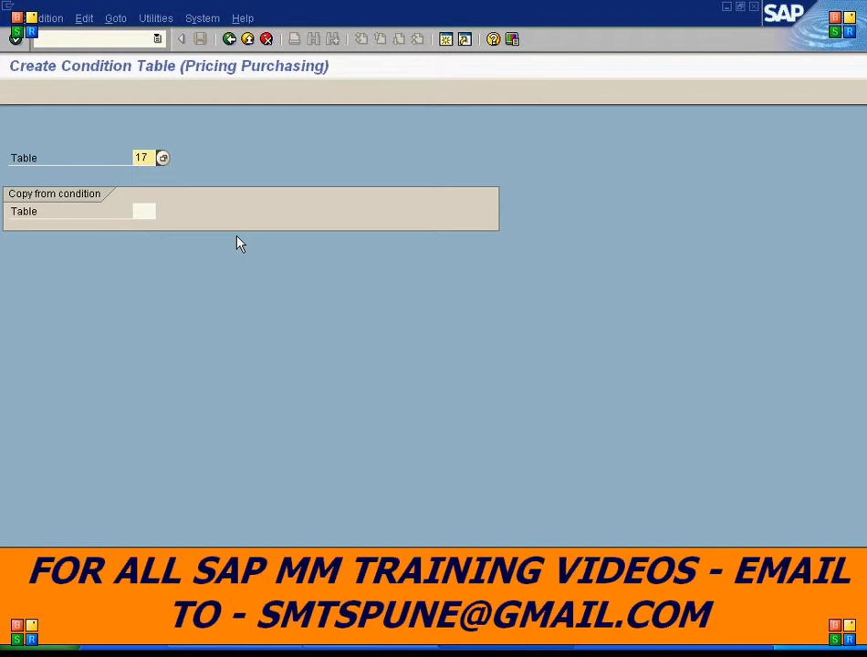
pyautogui.write('685')
pyautogui.press('Return')
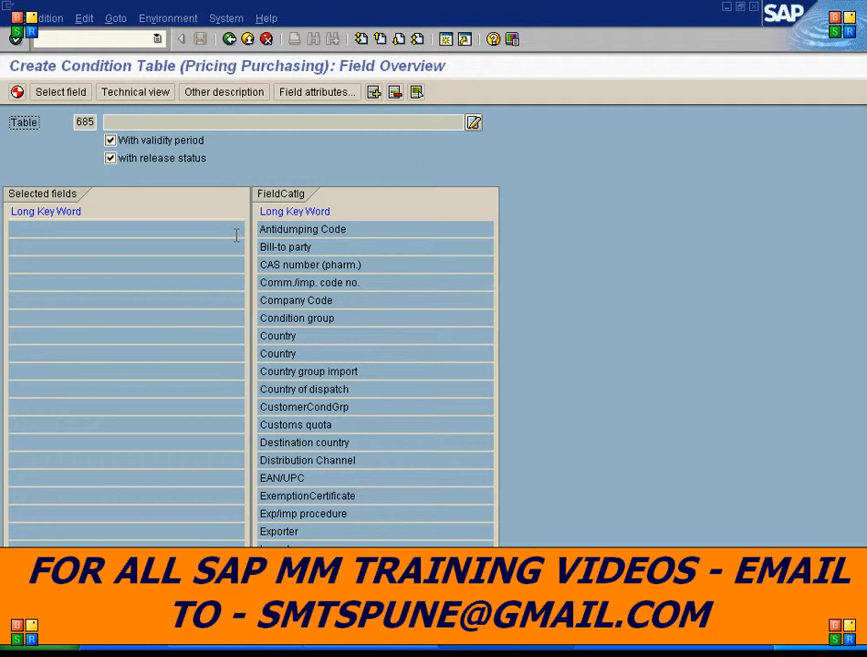
# - Add Material and Plant from the field catalog as selected fields of table 685
pyautogui.click(288, 336)
pyautogui.click(399, 39)
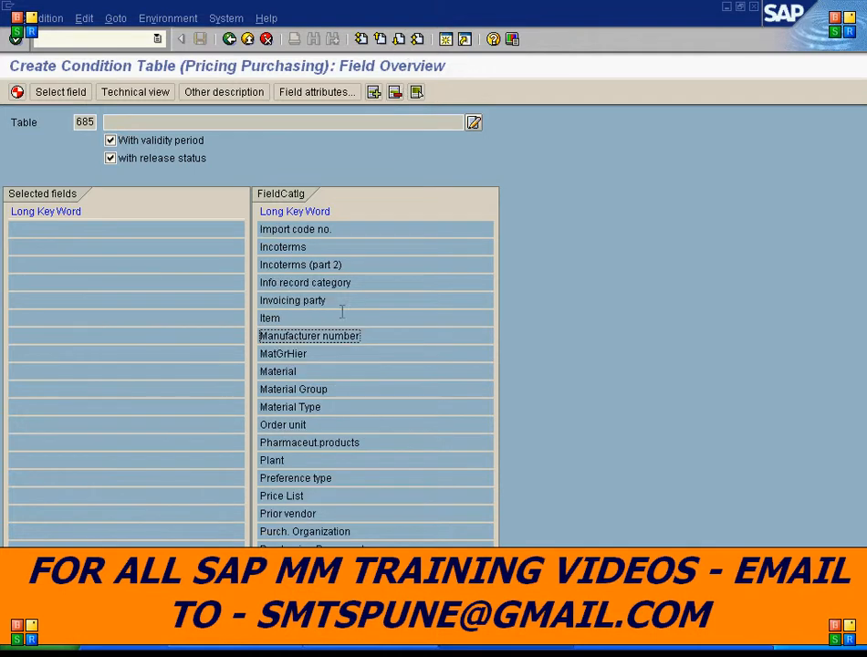
pyautogui.click(278, 372)
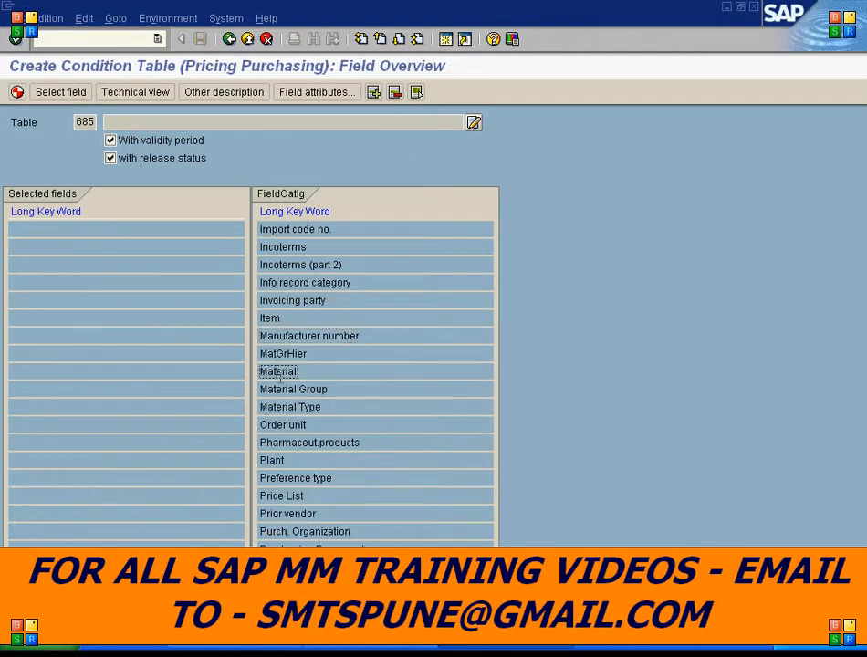
pyautogui.doubleClick(278, 375)
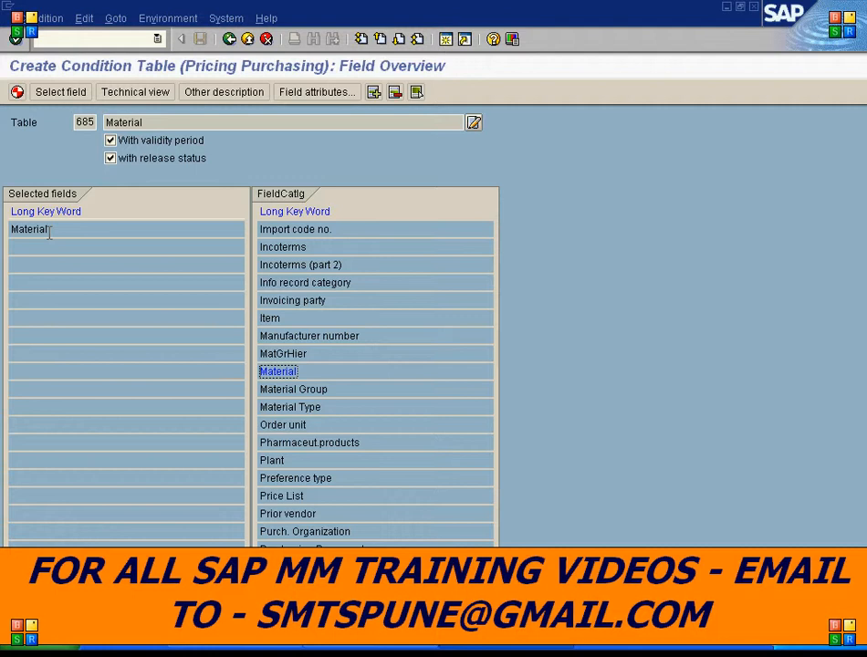
pyautogui.doubleClick(277, 460)
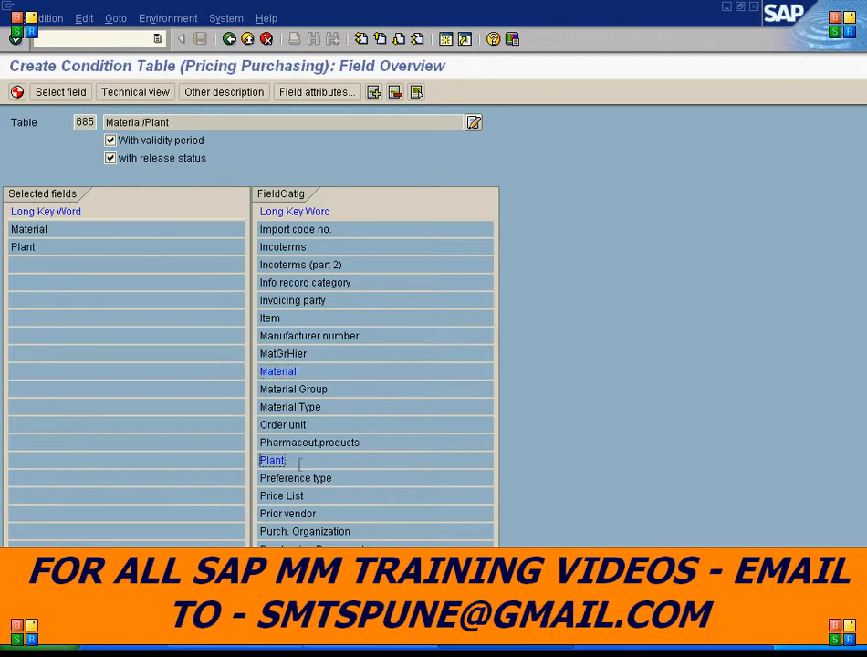
# - Review the table's selected fields and clear the with release status option
pyautogui.click(79, 122)
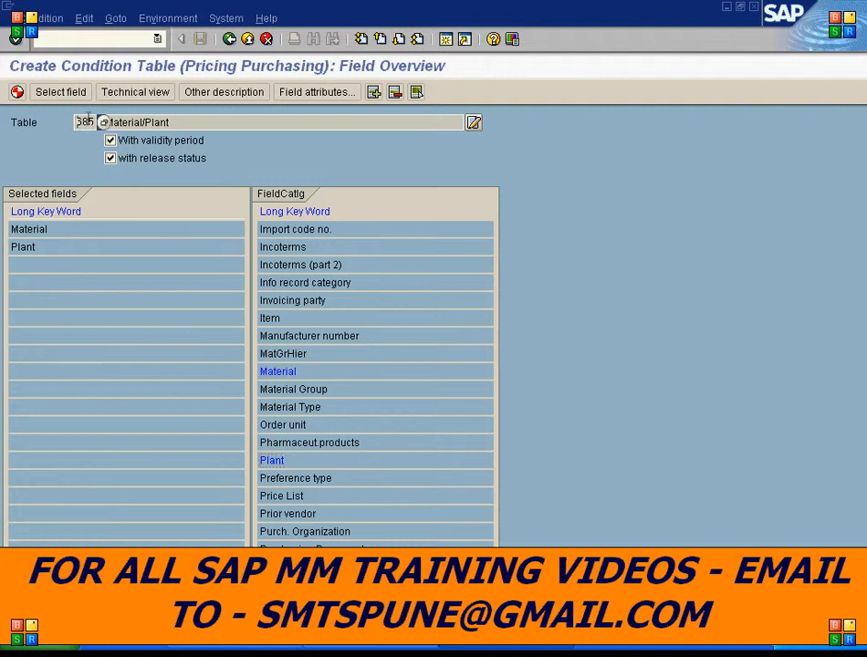
pyautogui.click(49, 230)
pyautogui.click(37, 245)
pyautogui.click(114, 162)
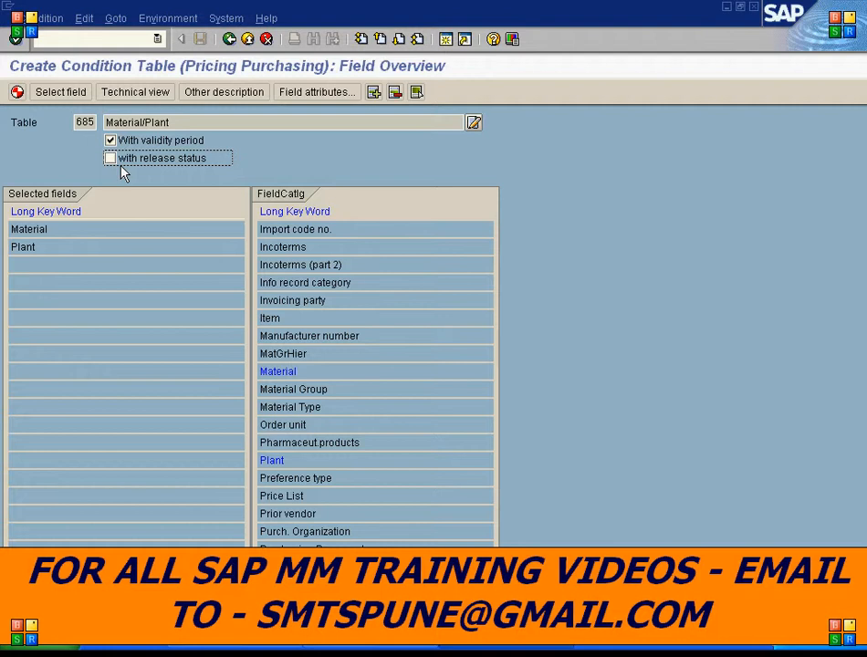
# - Generate condition table 685 and save it as a local object
pyautogui.click(17, 92)
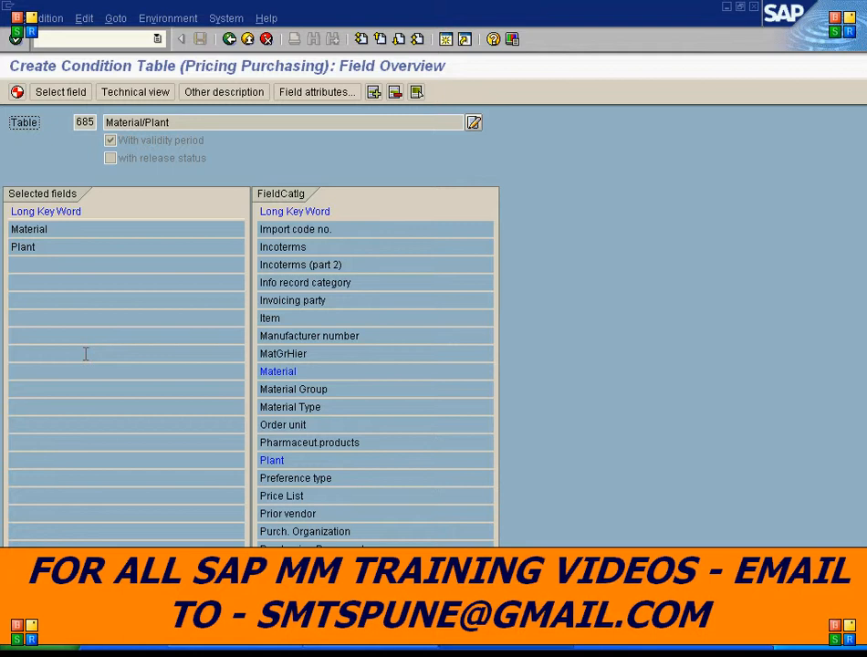
pyautogui.click(16, 38)
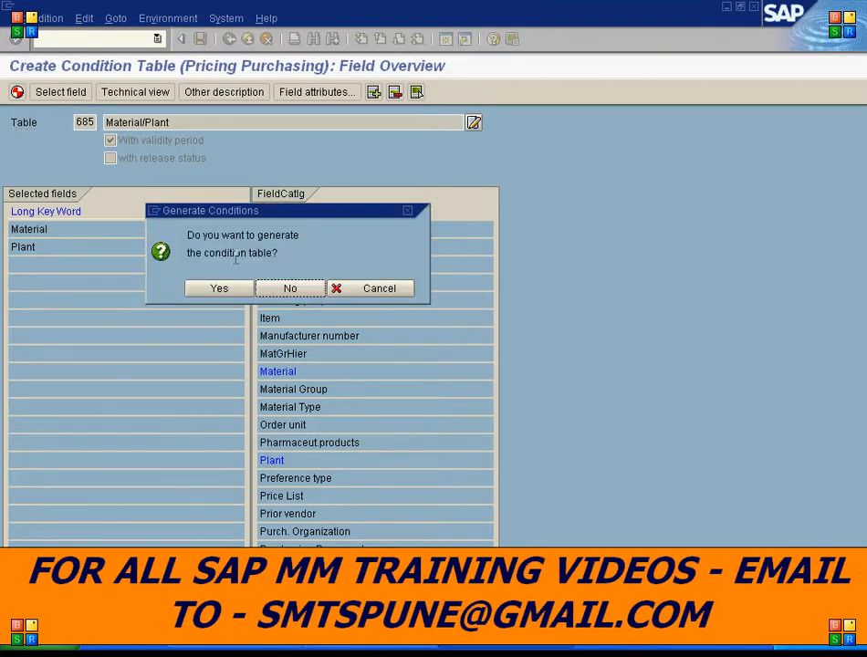
pyautogui.click(220, 290)
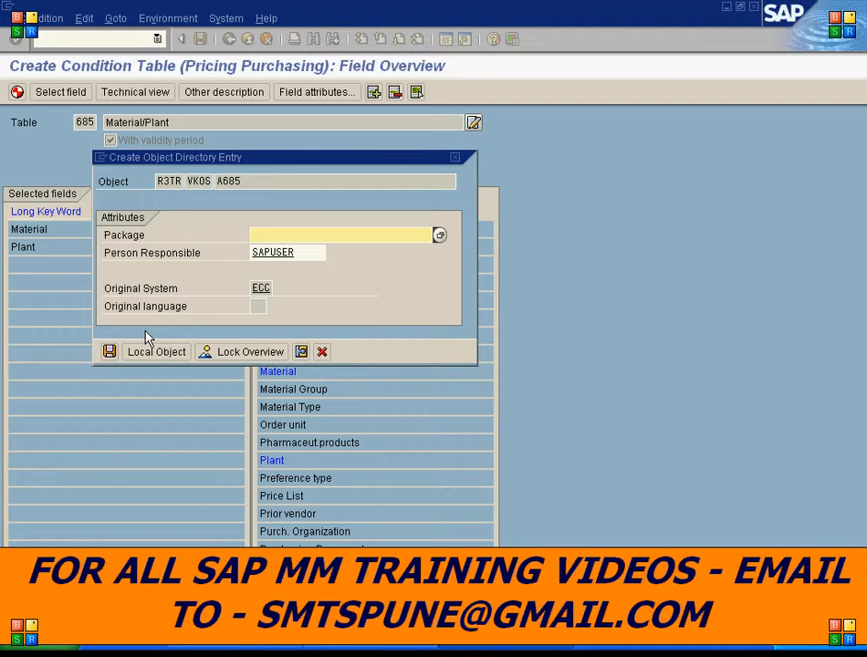
pyautogui.click(153, 352)
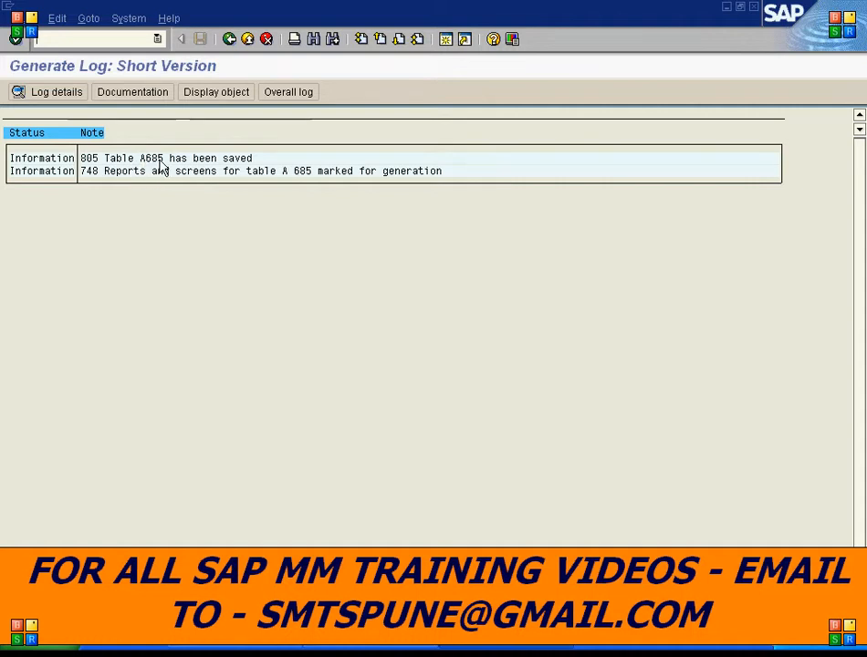
# - Open the ABAP Dictionary (SE11) in a new session
pyautogui.moveTo(140, 158); pyautogui.dragTo(167, 157)
pyautogui.click(107, 43)
pyautogui.write('/0SE11')
pyautogui.press('Return')
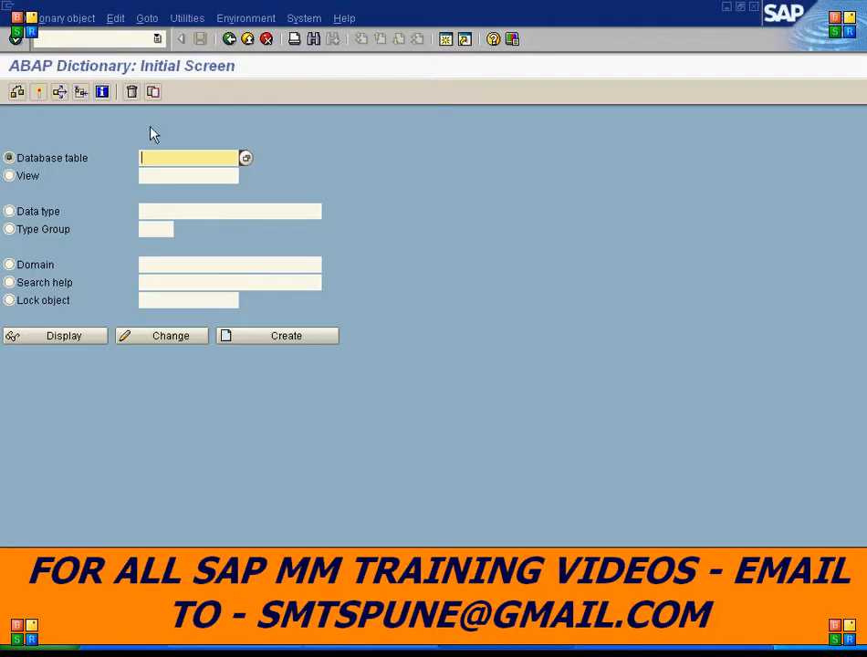
# - Display database table A685 in the ABAP Dictionary
pyautogui.write('A')
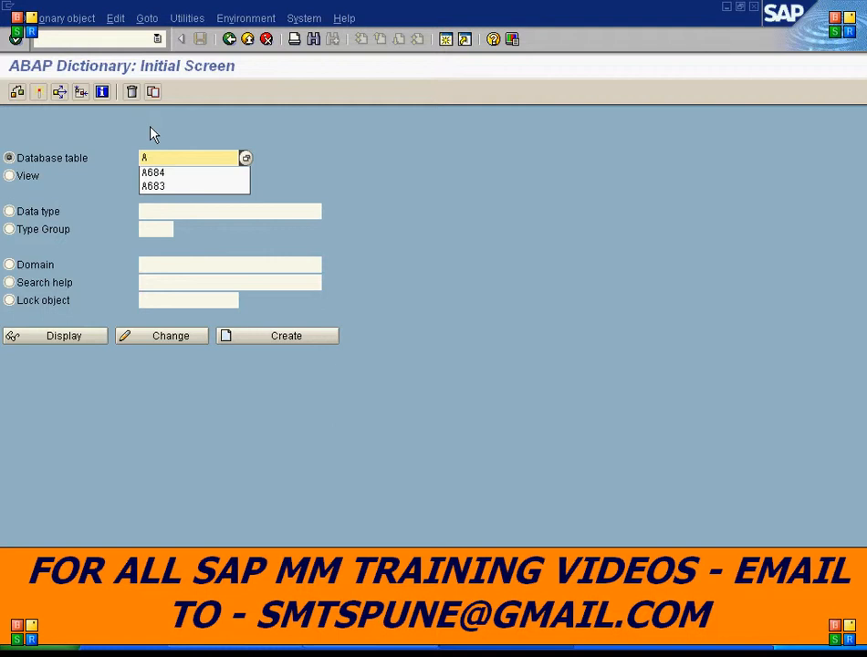
pyautogui.write('685')
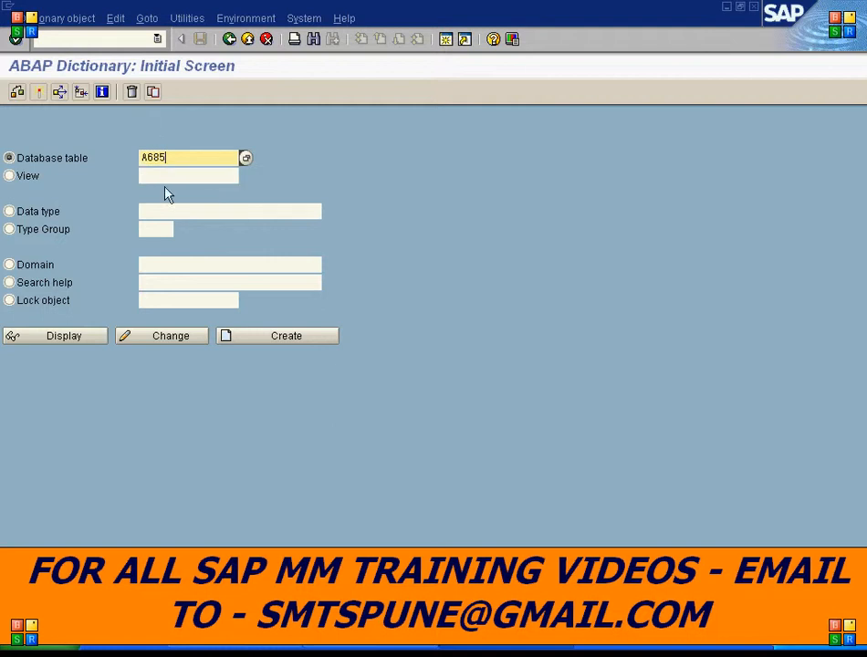
pyautogui.click(55, 337)
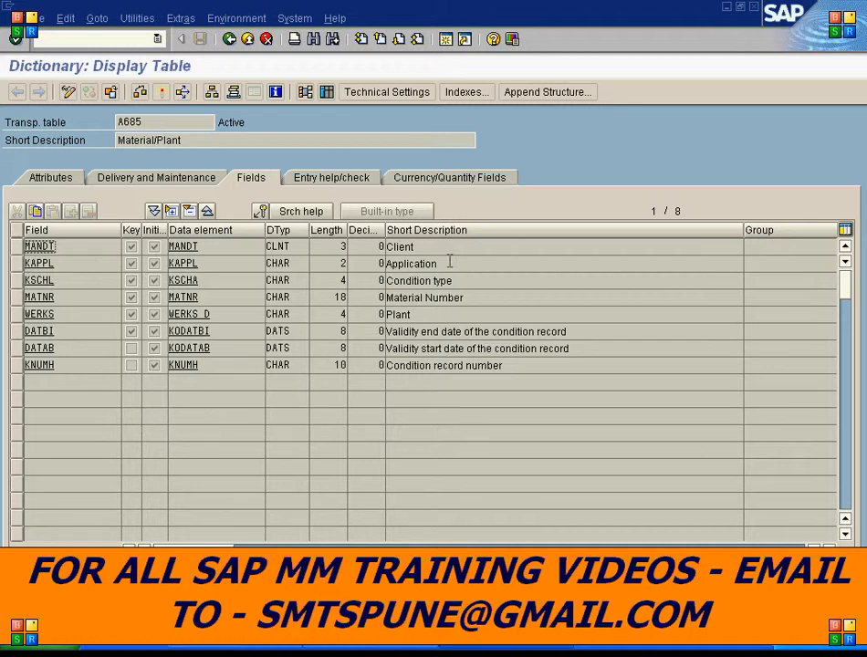
# - Examine the material, plant and validity fields of table A685, then return to the main menu
pyautogui.click(418, 280)
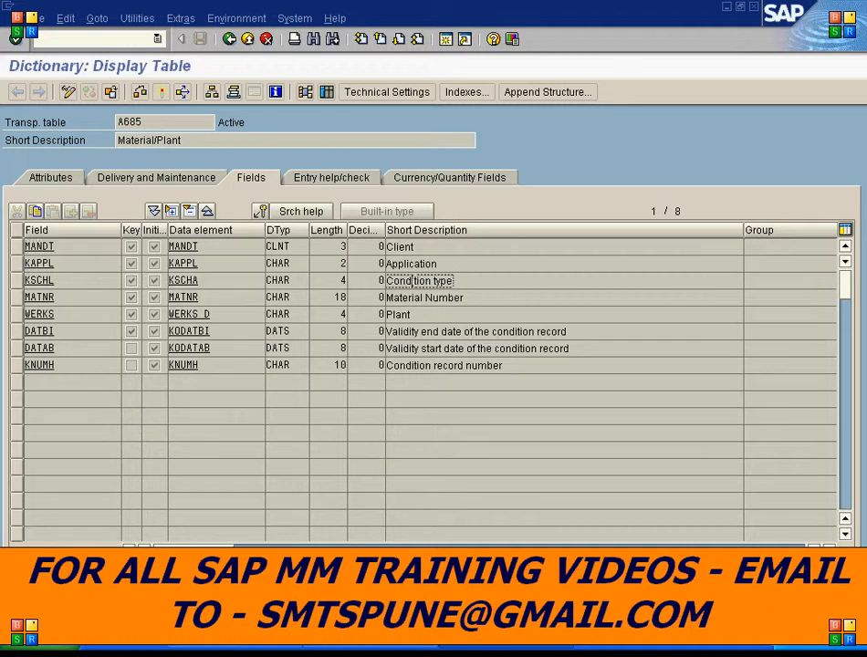
pyautogui.click(19, 297)
pyautogui.click(18, 314)
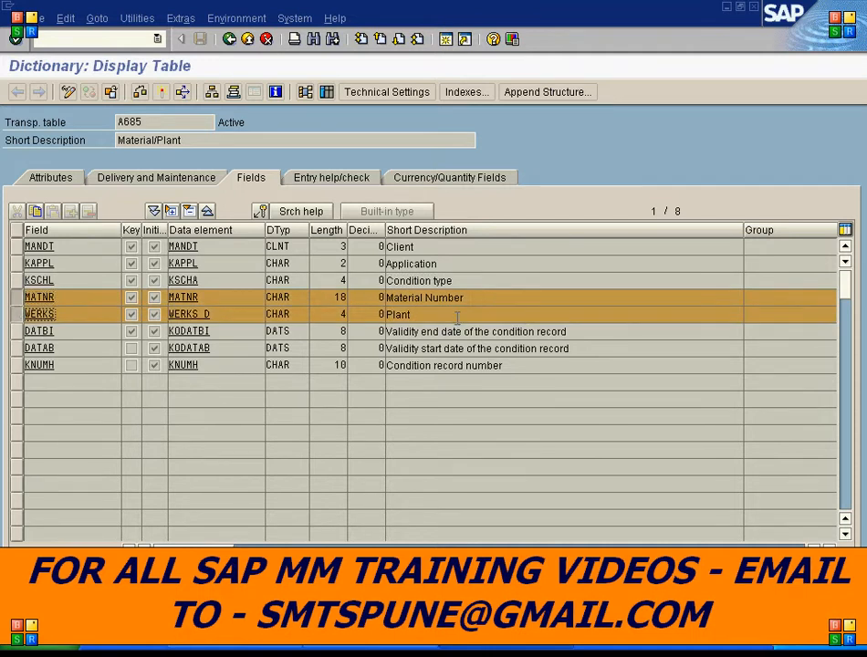
pyautogui.click(18, 332)
pyautogui.click(17, 348)
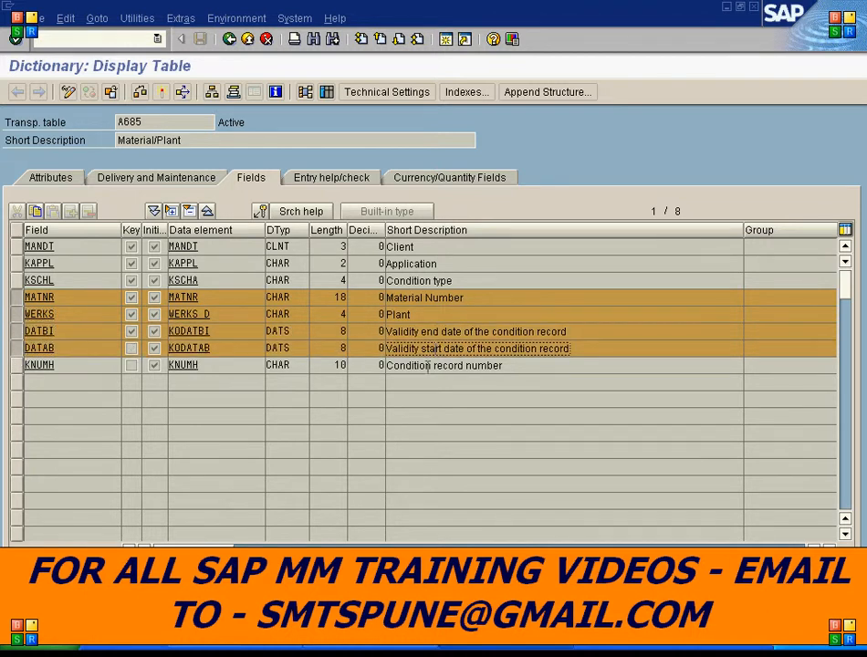
pyautogui.click(17, 367)
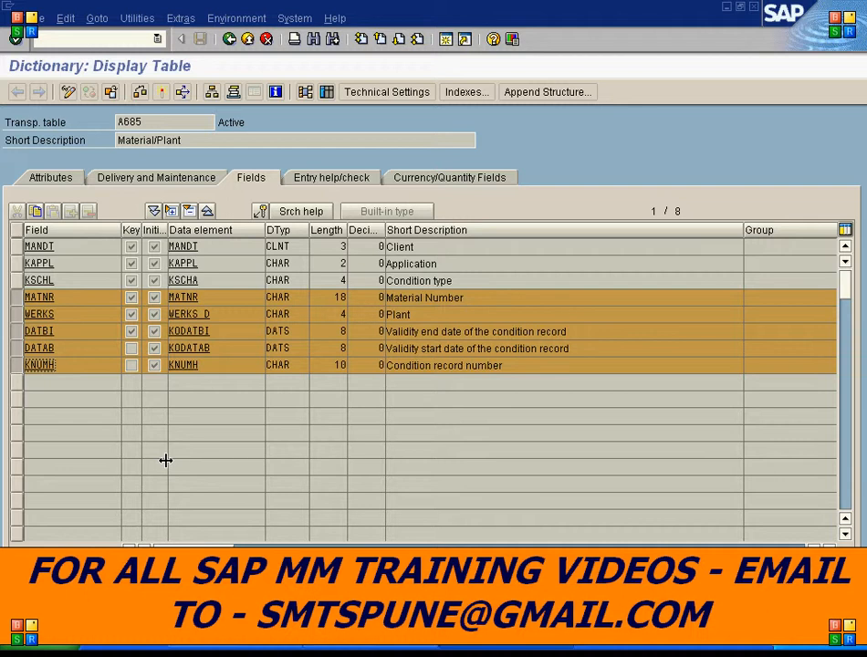
pyautogui.click(159, 121)
pyautogui.click(445, 40)
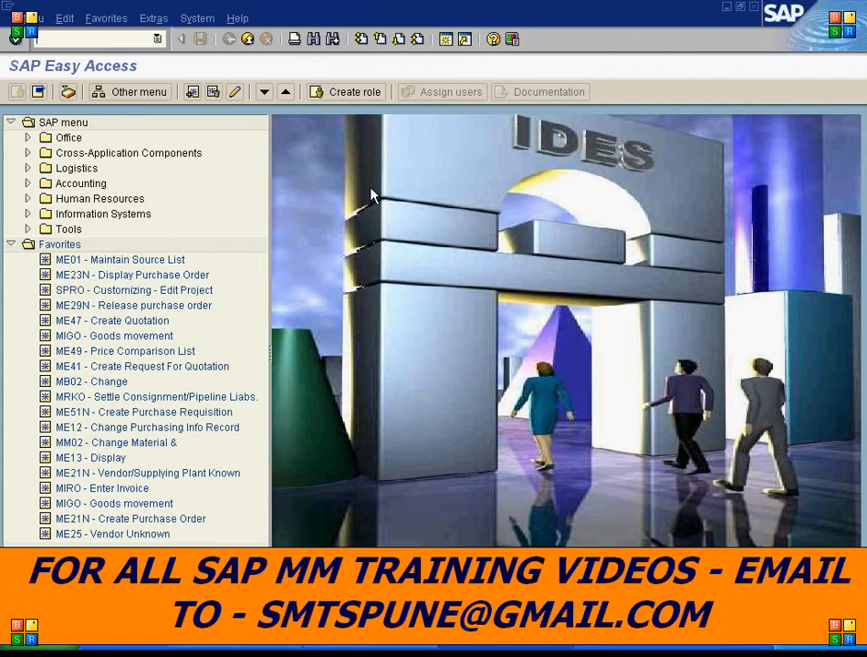
# - Start creating an info record for material A238 with purchasing organization 1000 and plant 1000
pyautogui.write('ME11')
pyautogui.press('Return')
pyautogui.press('Down')
pyautogui.press('Down')
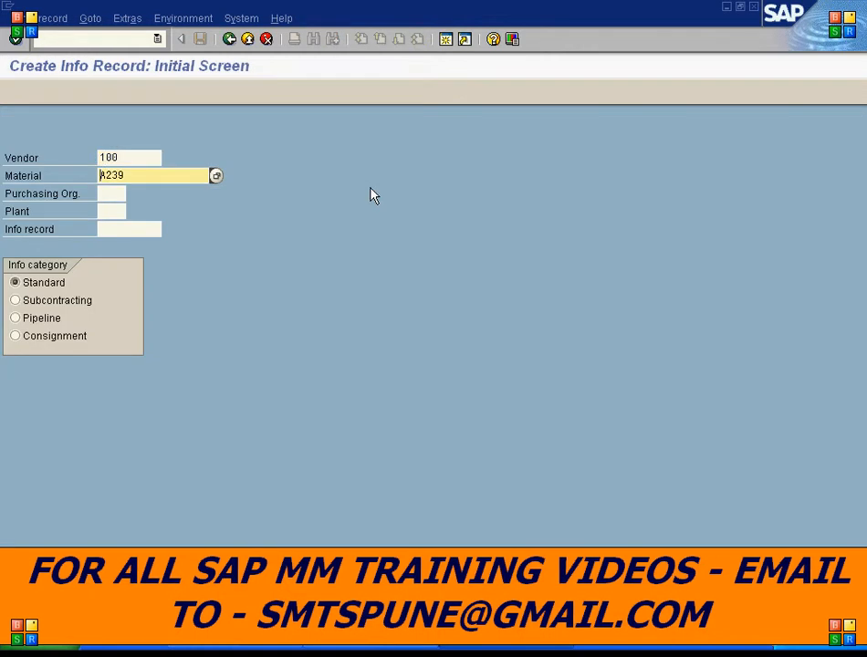
pyautogui.press('Up')
pyautogui.press('Right')
pyautogui.press('Right')
pyautogui.press('Right')
pyautogui.press('Delete')
pyautogui.write('8')
pyautogui.press('Down')
pyautogui.write('1000')
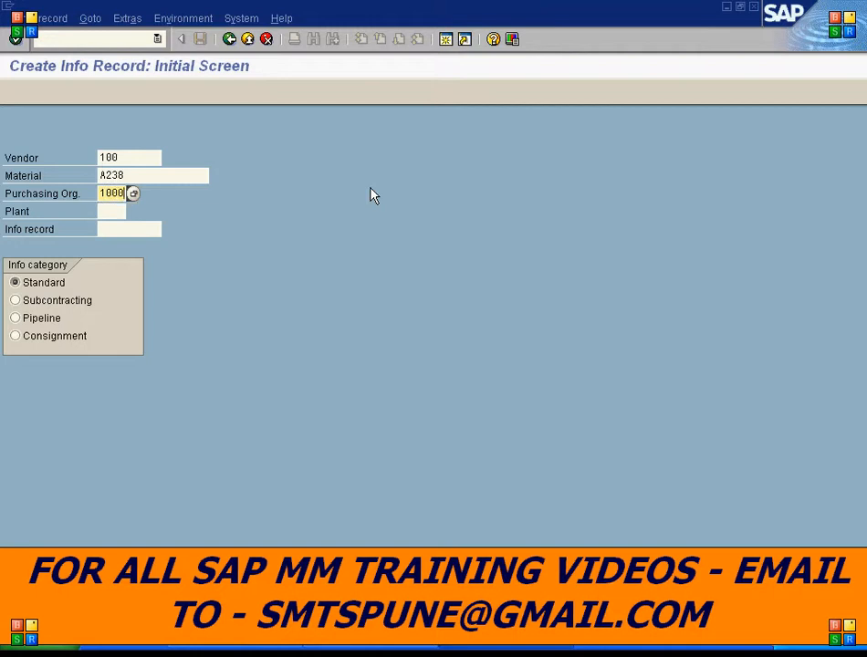
pyautogui.press('Down')
pyautogui.write('1000')
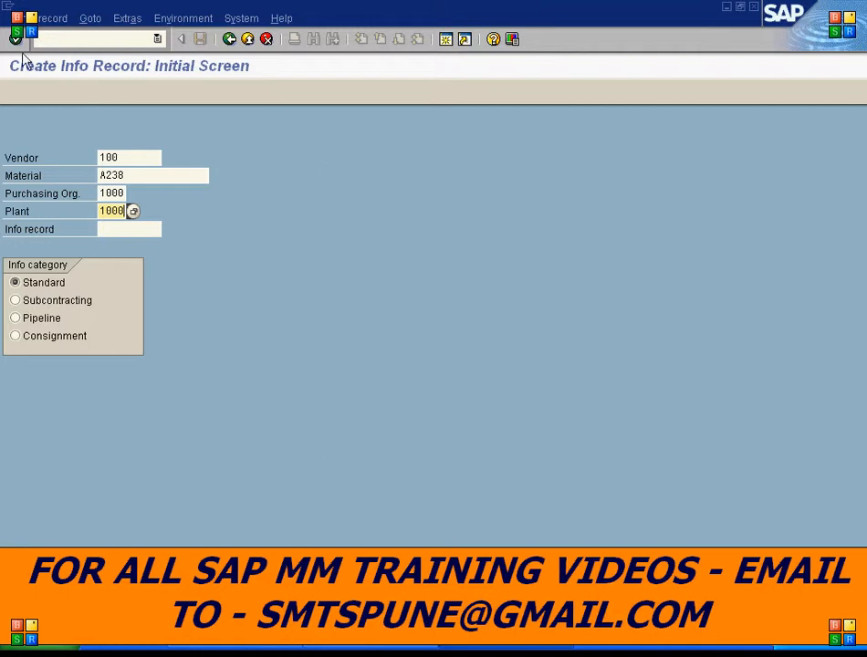
# - Switch to displaying the info record for material A238, purchasing organization 1000 and plant 1000
pyautogui.click(38, 18)
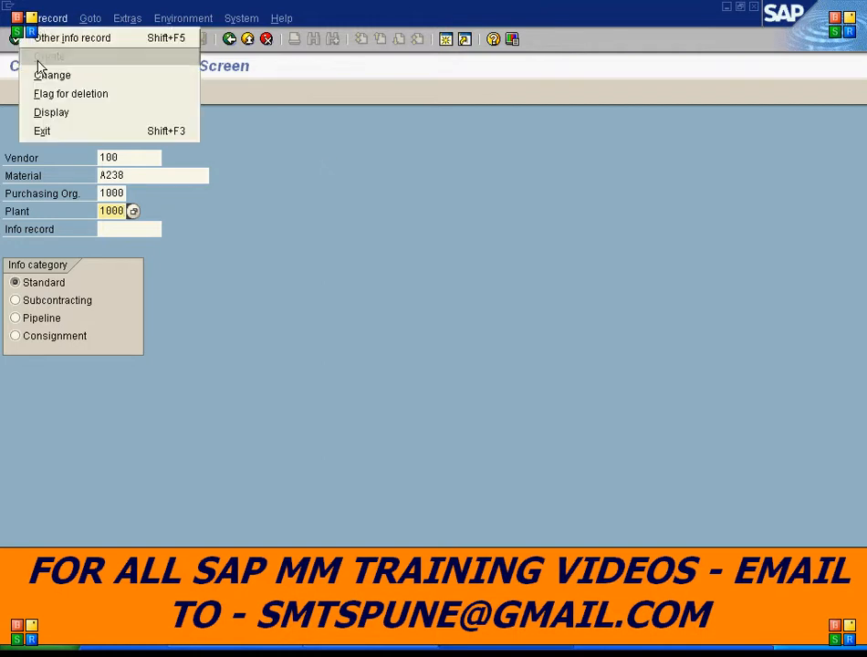
pyautogui.click(48, 114)
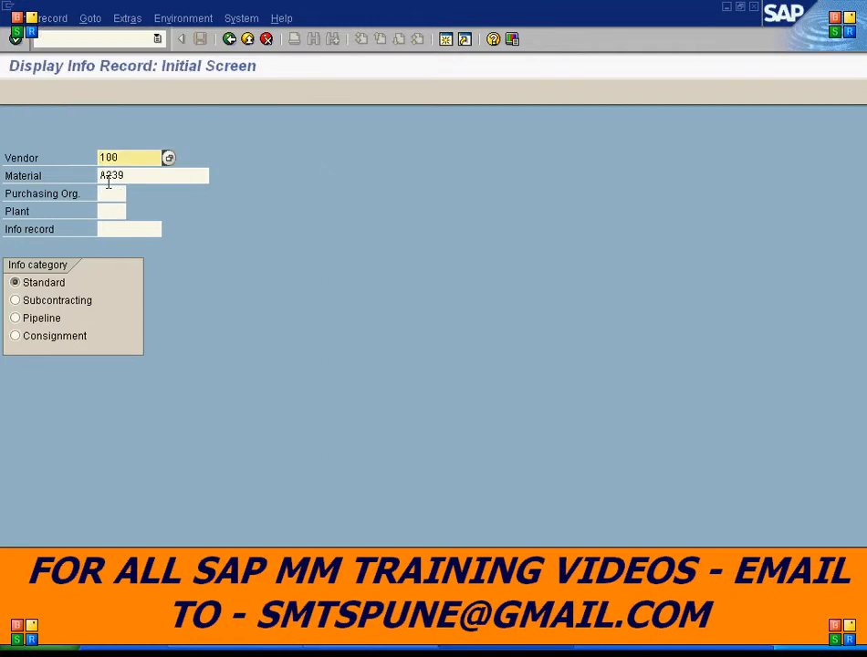
pyautogui.click(135, 175)
pyautogui.press('BackSpace')
pyautogui.write('8')
pyautogui.press('Tab')
pyautogui.write('1000')
pyautogui.press('Tab')
pyautogui.write('1000')
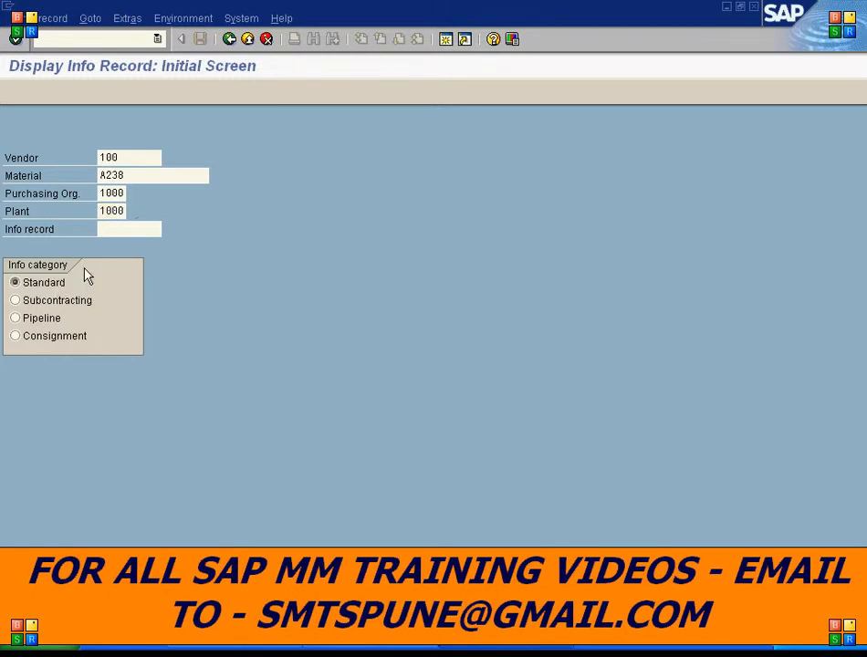
pyautogui.press('Return')
pyautogui.press('Return')
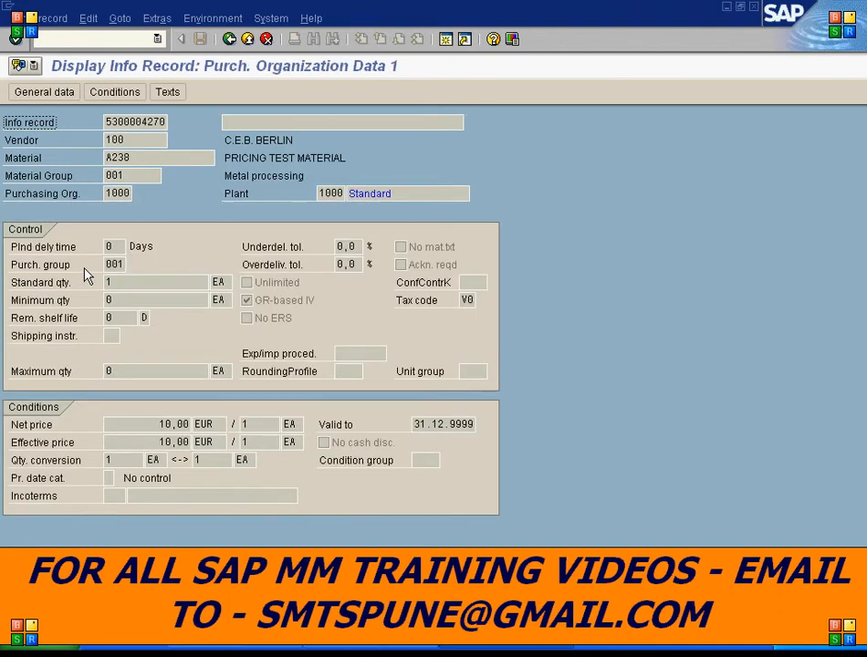
# - Examine the info record's net price, then return to the main menu
pyautogui.moveTo(156, 425); pyautogui.dragTo(194, 424)
pyautogui.click(243, 431)
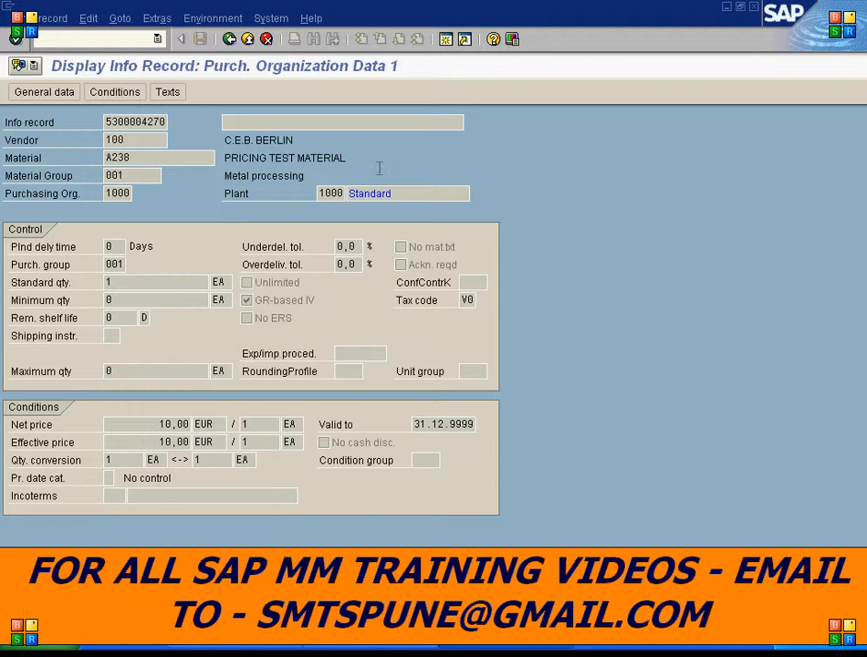
pyautogui.click(446, 39)
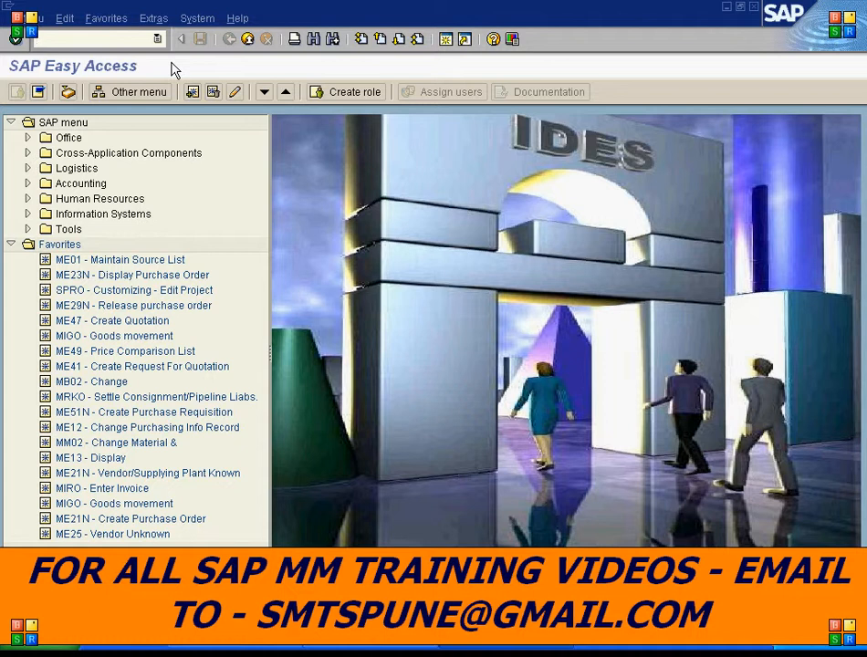
# - Enter transaction SE16 to open the Data Browser
pyautogui.write('SE16')
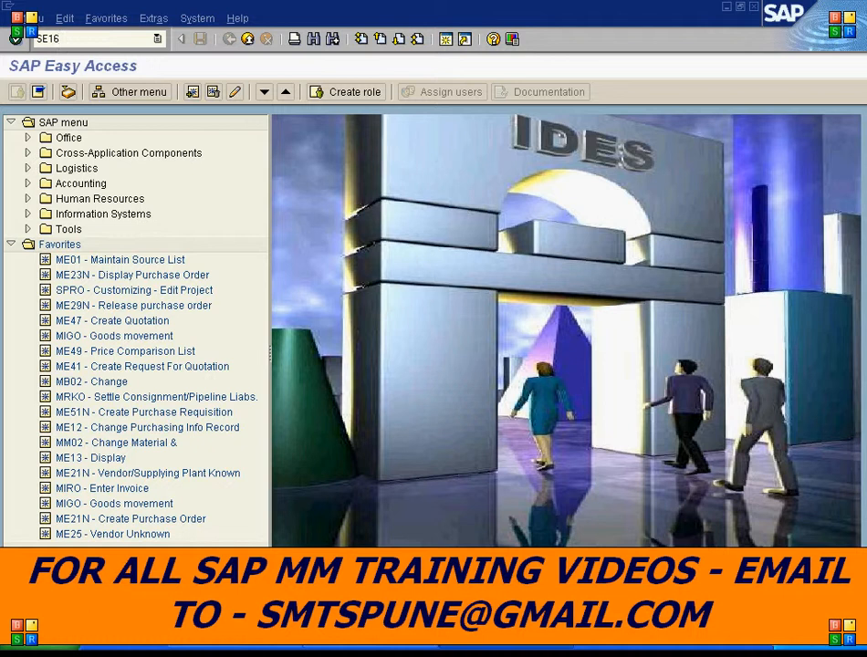
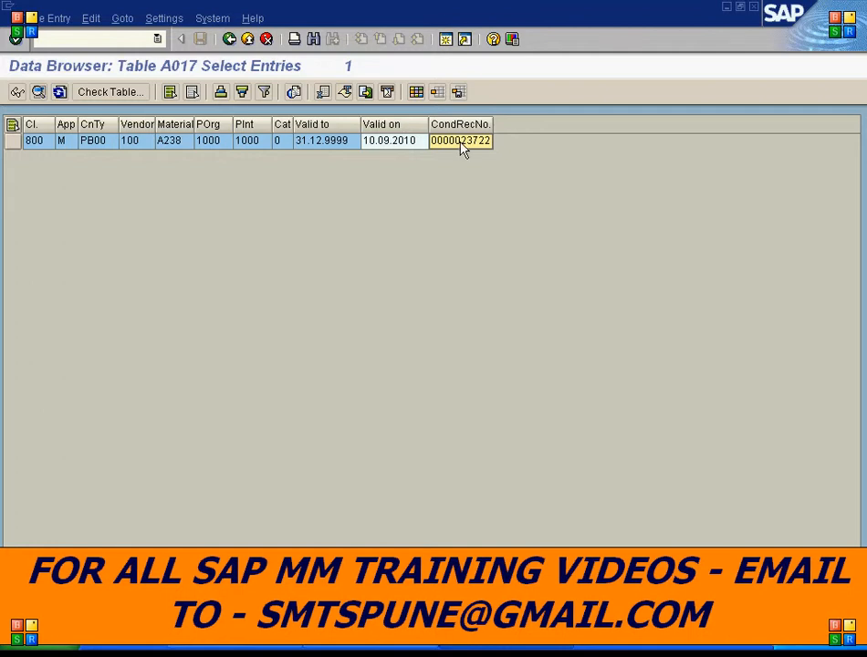
# - Copy the condition record number of the A017 entry and open a new session
pyautogui.rightClick(462, 149)
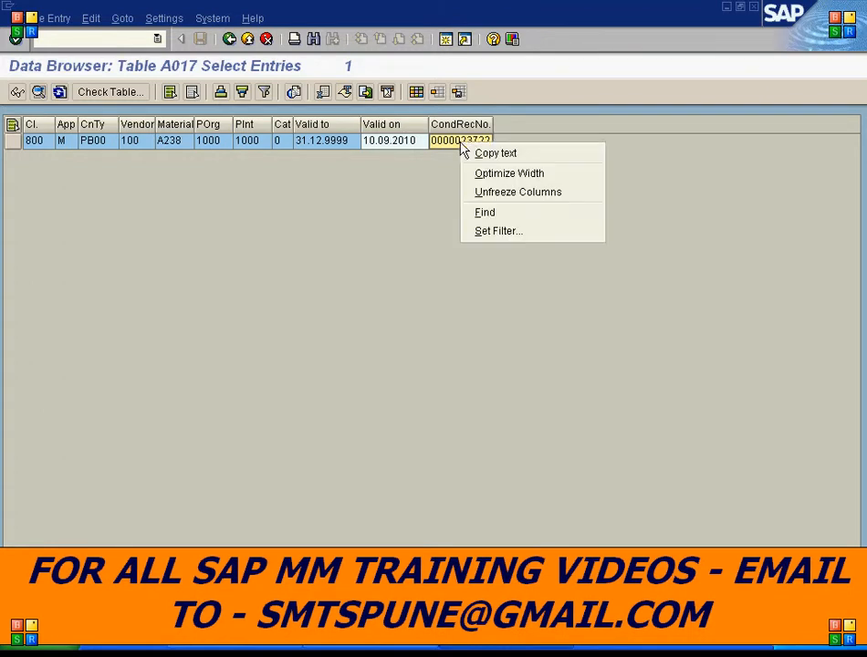
pyautogui.click(491, 153)
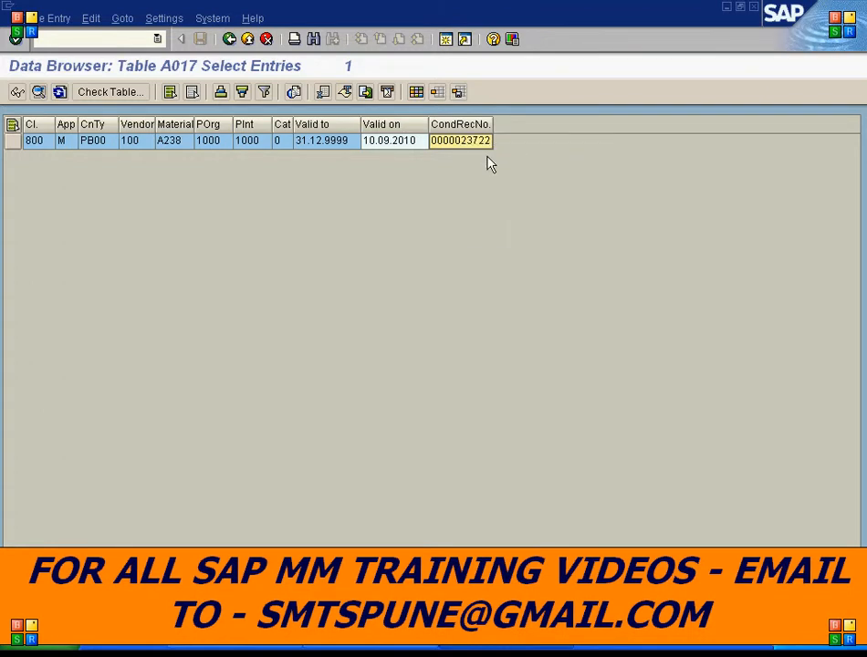
pyautogui.click(446, 39)
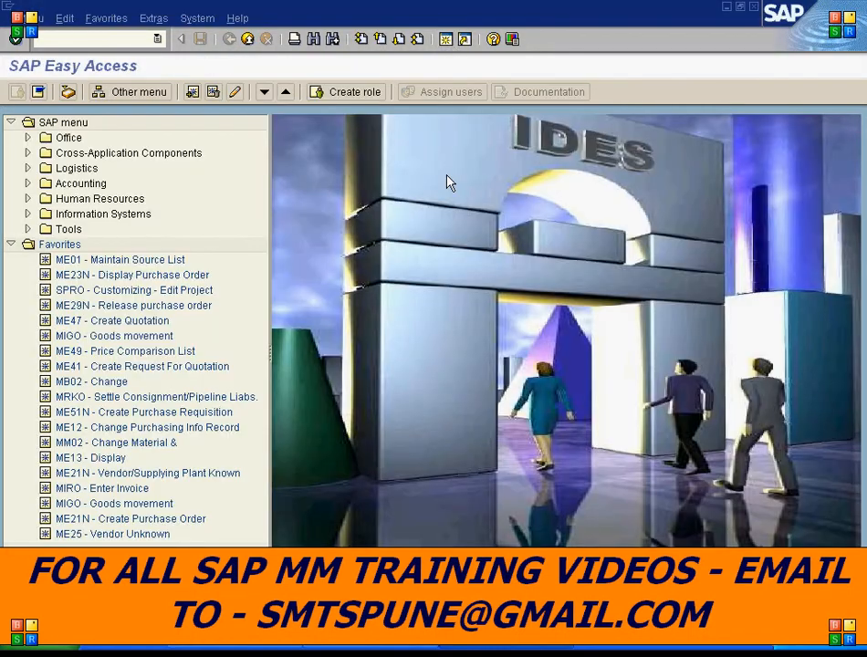
# - Open table KONP in the Data Browser through transaction SE16
pyautogui.write('SE16')
pyautogui.press('Return')
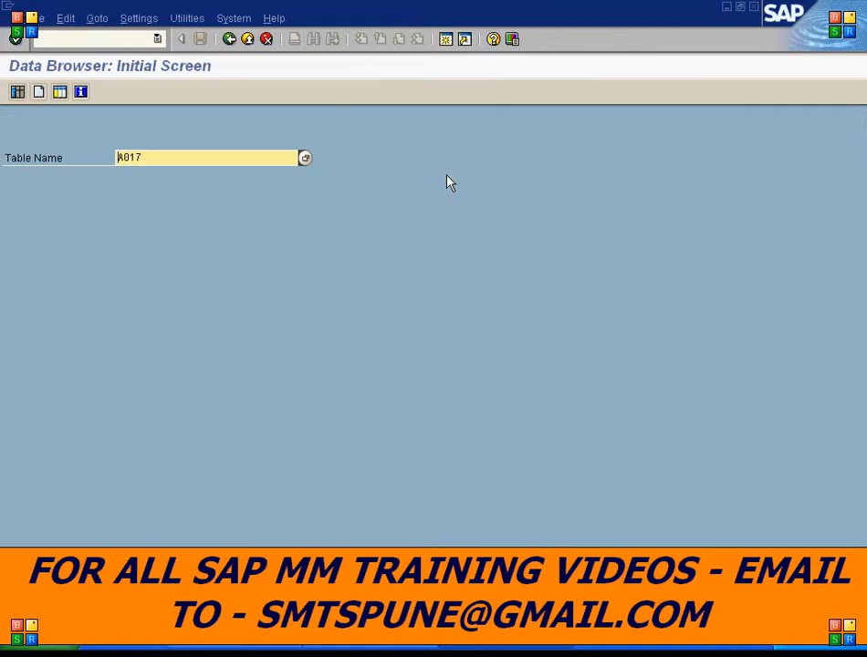
pyautogui.press('Delete')
pyautogui.press('Delete')
pyautogui.write('KONP')
pyautogui.press('Return')
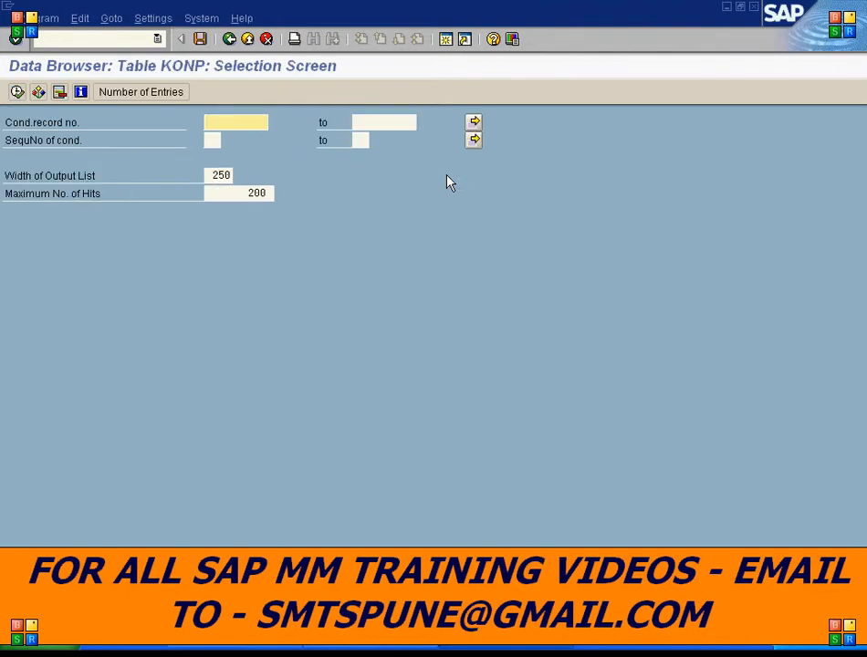
# - Paste the copied condition record number, count the matching entries, and display the KONP records with their Amount column
pyautogui.hotkey('ctrl', 'v')
pyautogui.click(143, 92)
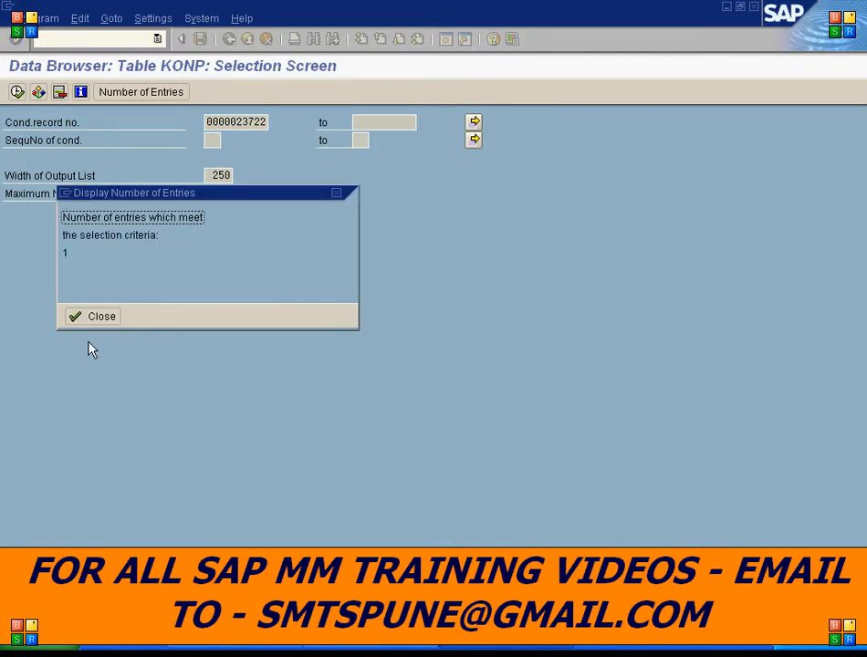
pyautogui.click(102, 318)
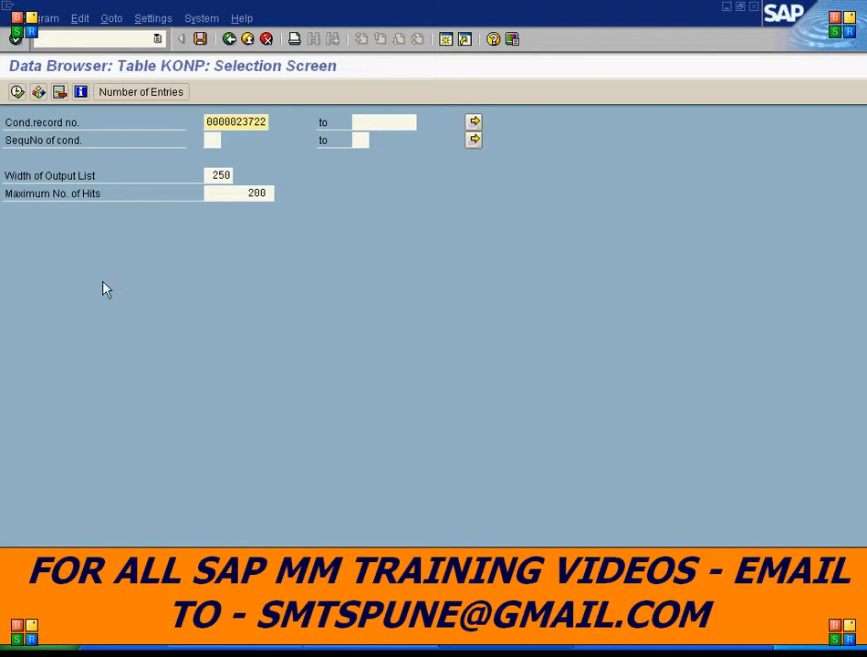
pyautogui.click(18, 92)
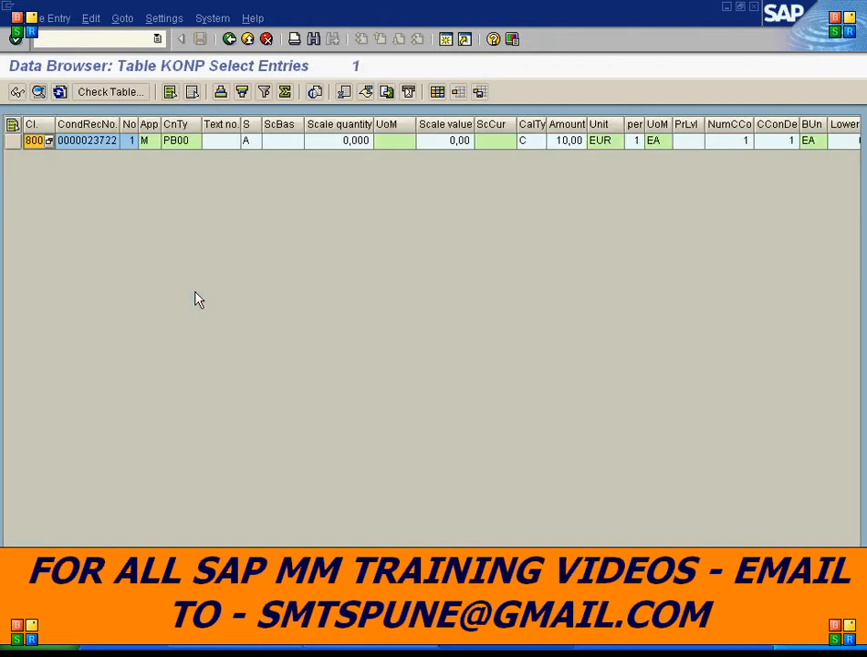
pyautogui.click(568, 123)
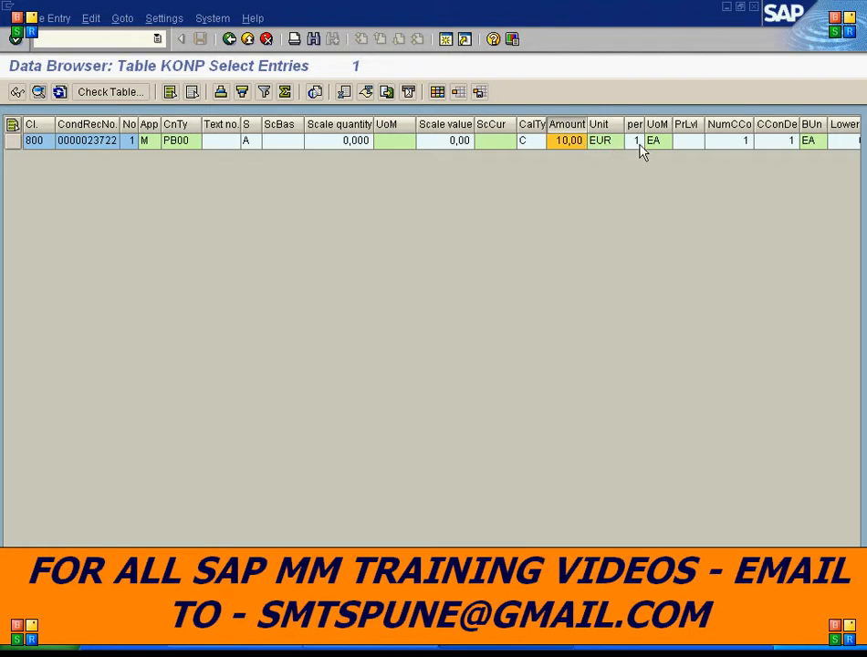
# - Switch to the info record session and examine its net price
pyautogui.click(494, 648)
pyautogui.click(493, 551)
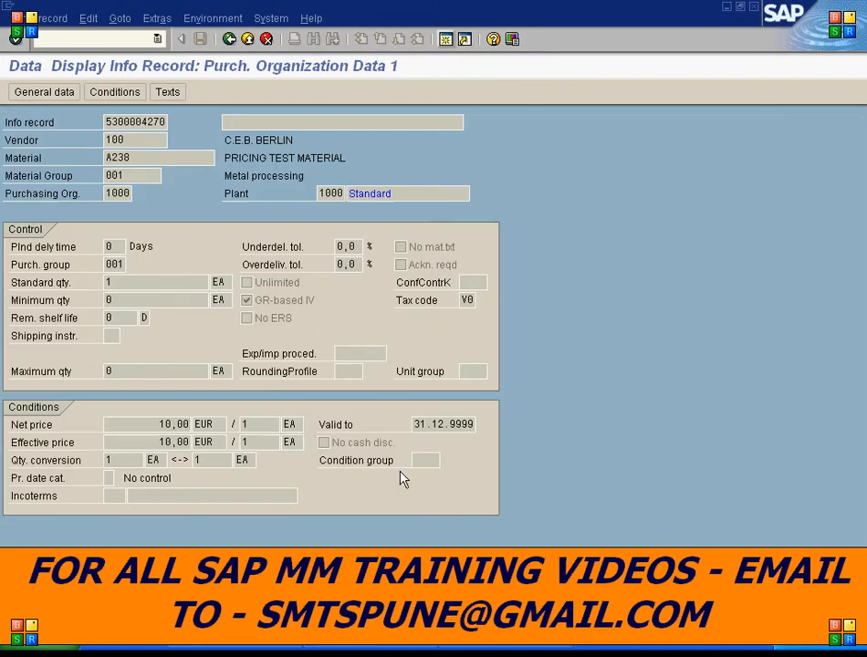
pyautogui.moveTo(159, 424); pyautogui.dragTo(316, 428)
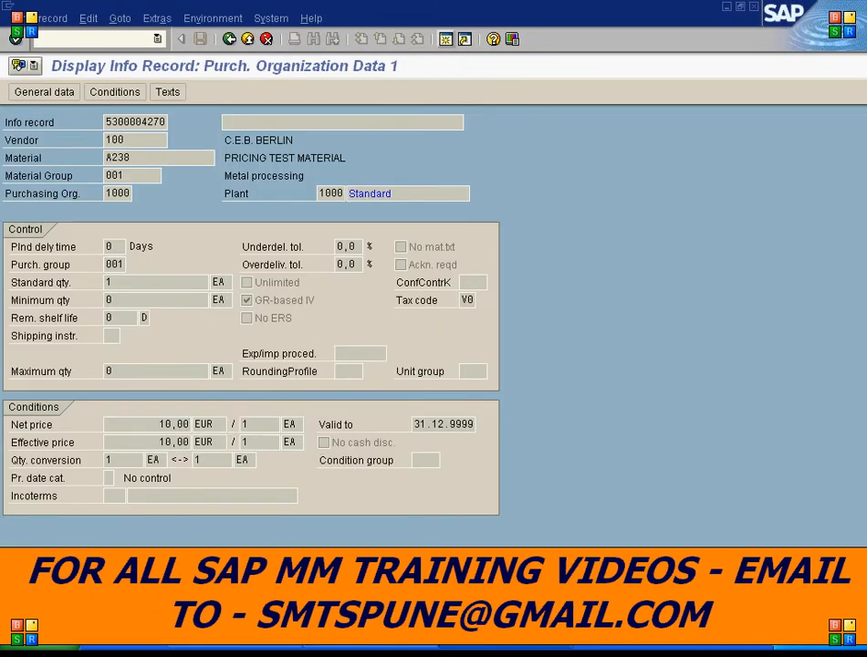
# - Switch to the A017 session and review the entry's key fields and condition record number
pyautogui.click(489, 653)
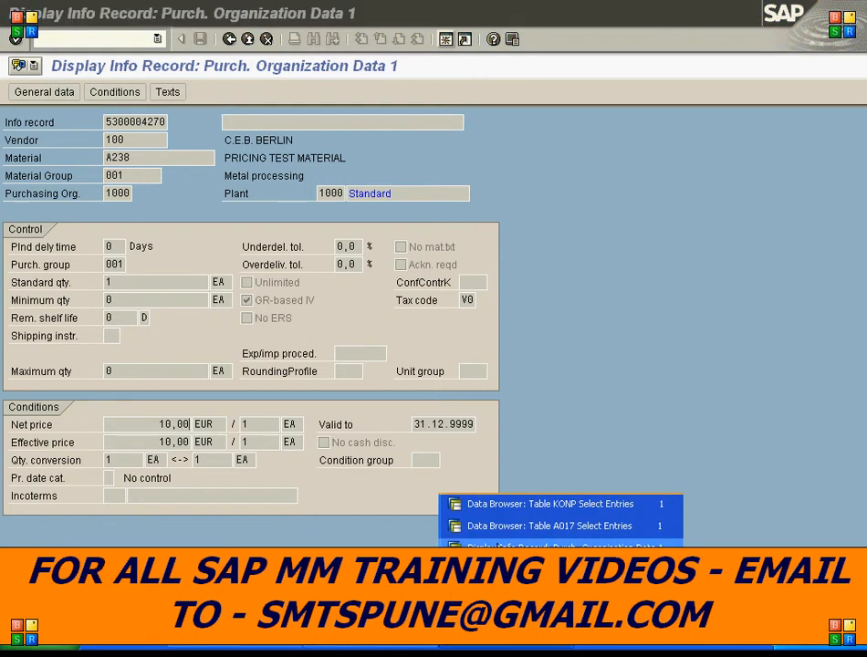
pyautogui.click(500, 526)
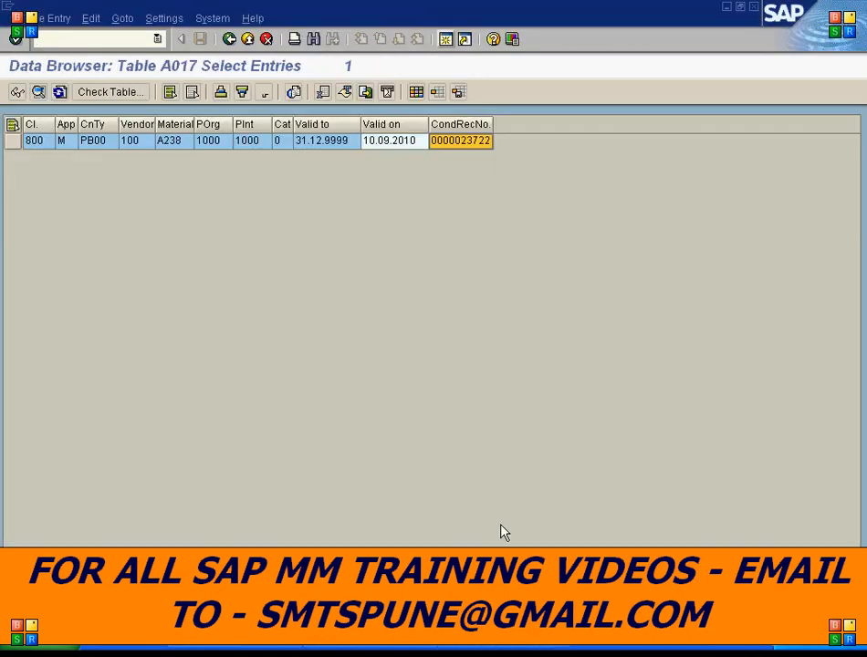
pyautogui.click(106, 144)
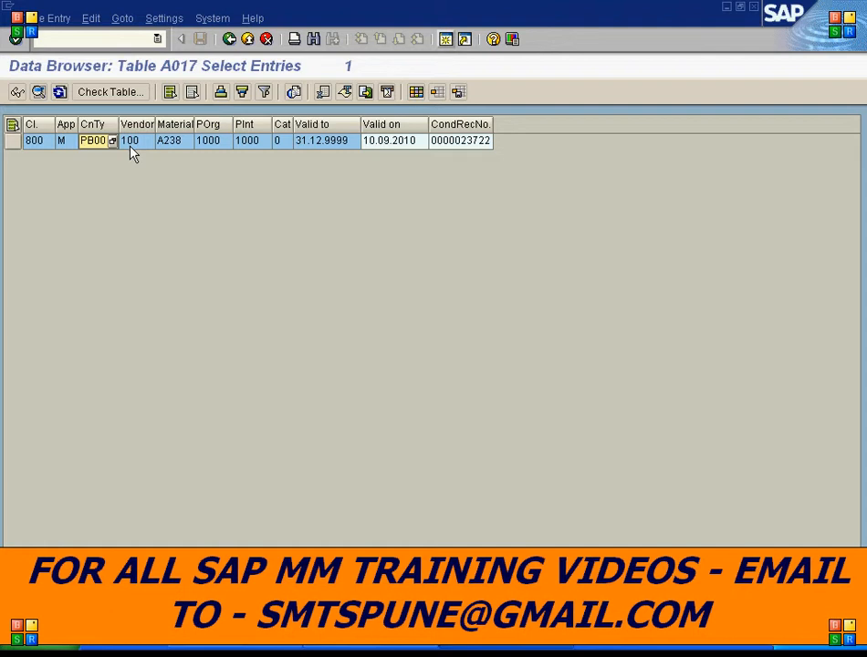
pyautogui.click(137, 146)
pyautogui.click(183, 146)
pyautogui.click(225, 145)
pyautogui.click(252, 144)
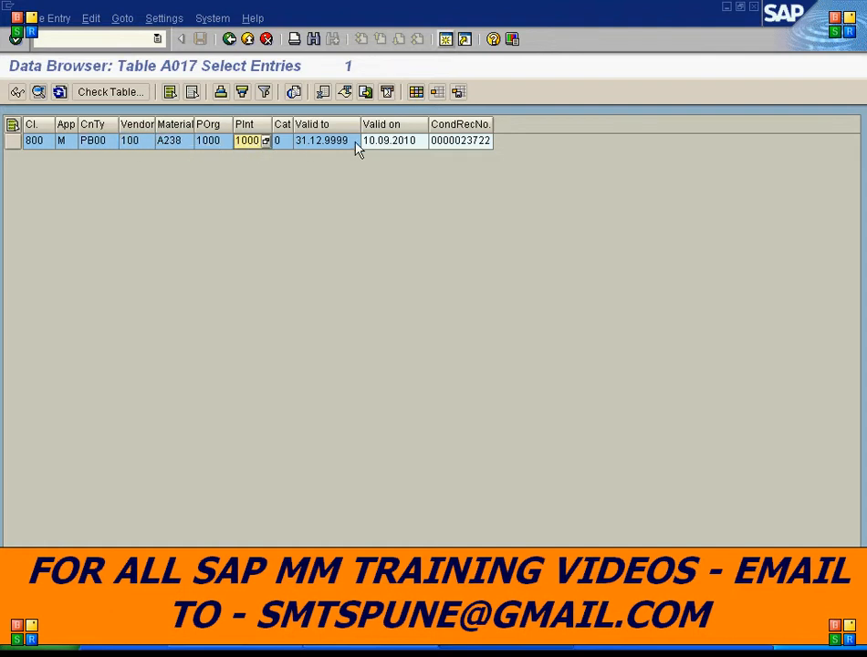
pyautogui.click(464, 147)
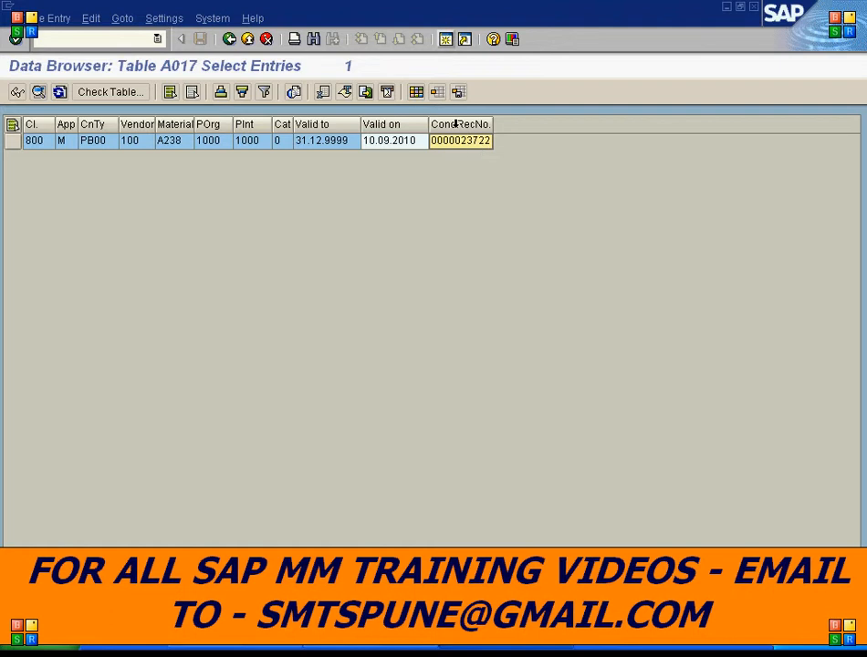
pyautogui.click(453, 124)
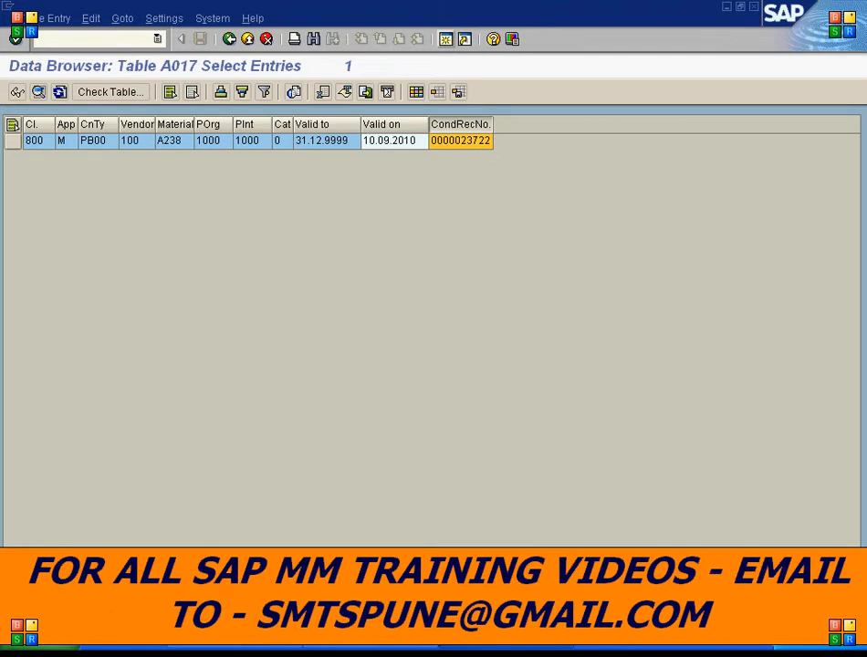
# - Exit the KONP, A017 and info record sessions to return to the table A685 display
pyautogui.click(493, 651)
pyautogui.click(487, 506)
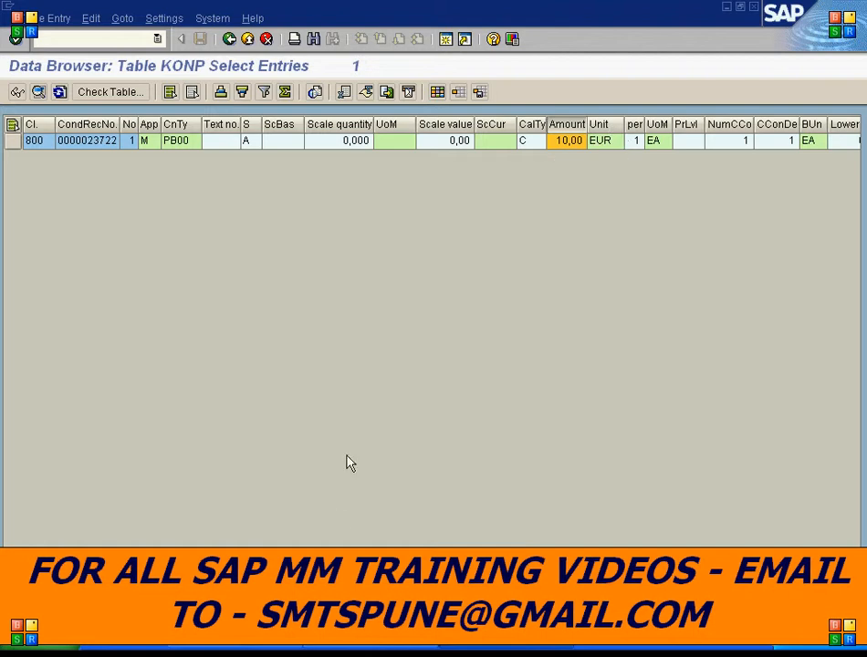
pyautogui.click(247, 39)
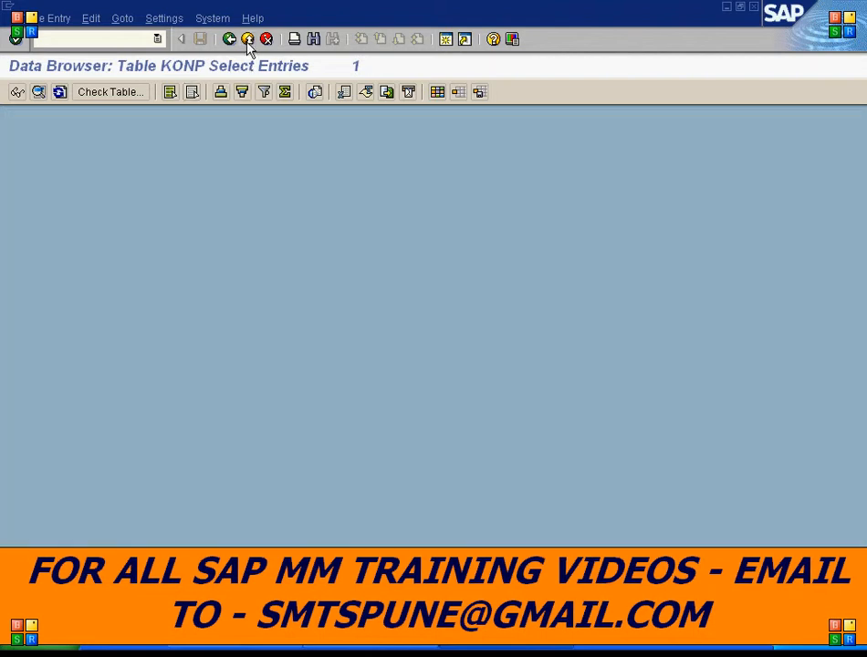
pyautogui.click(247, 41)
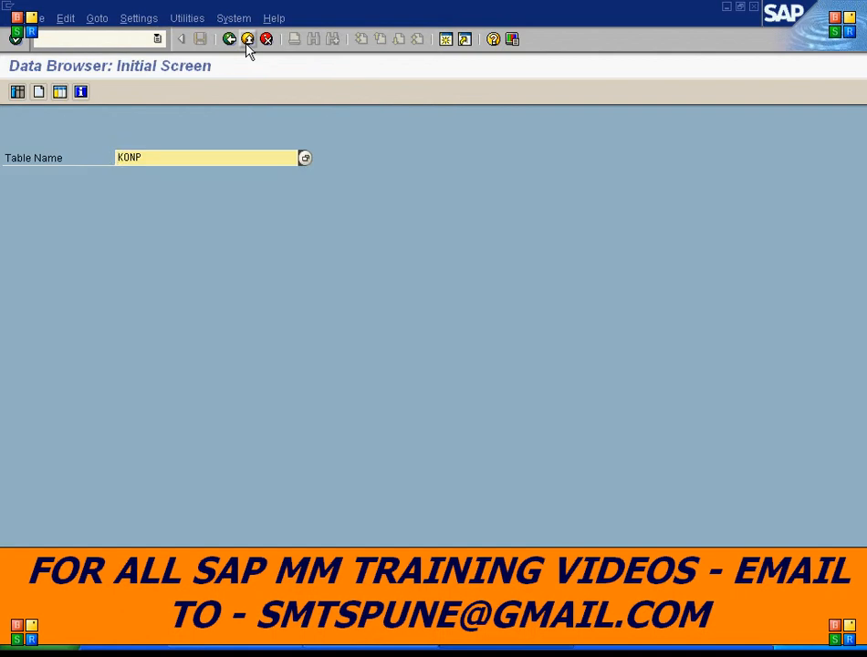
pyautogui.click(246, 44)
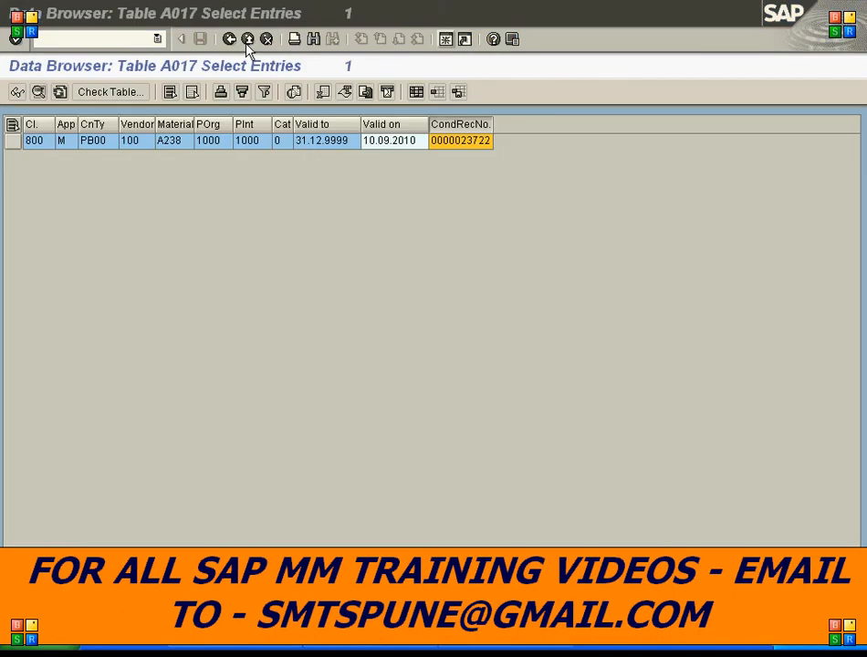
pyautogui.click(247, 41)
pyautogui.click(247, 42)
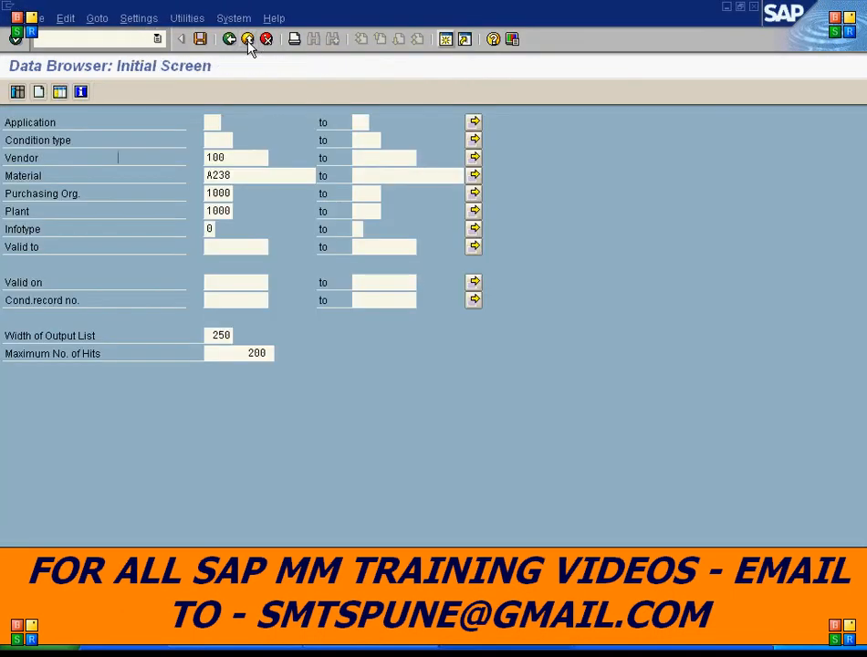
pyautogui.click(247, 41)
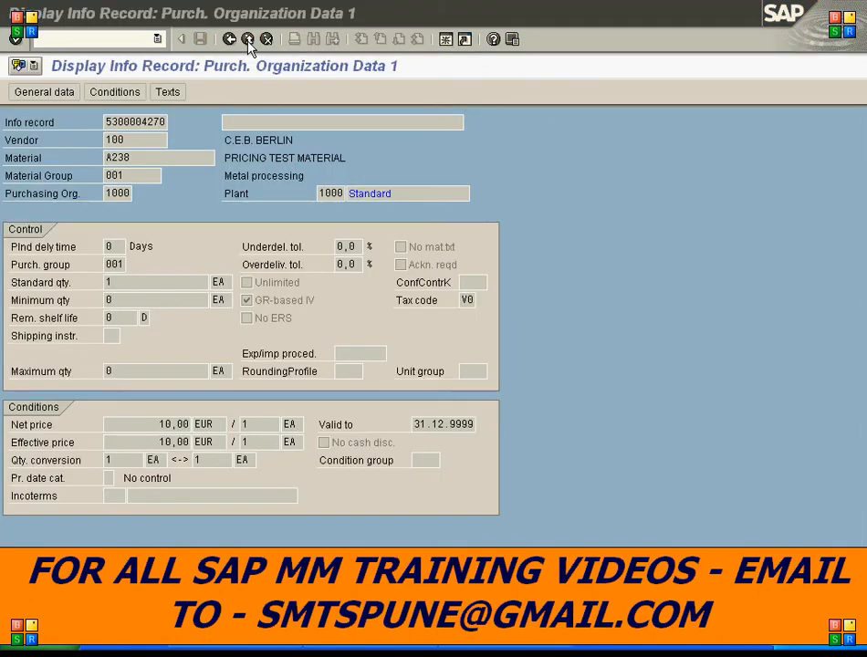
pyautogui.click(248, 41)
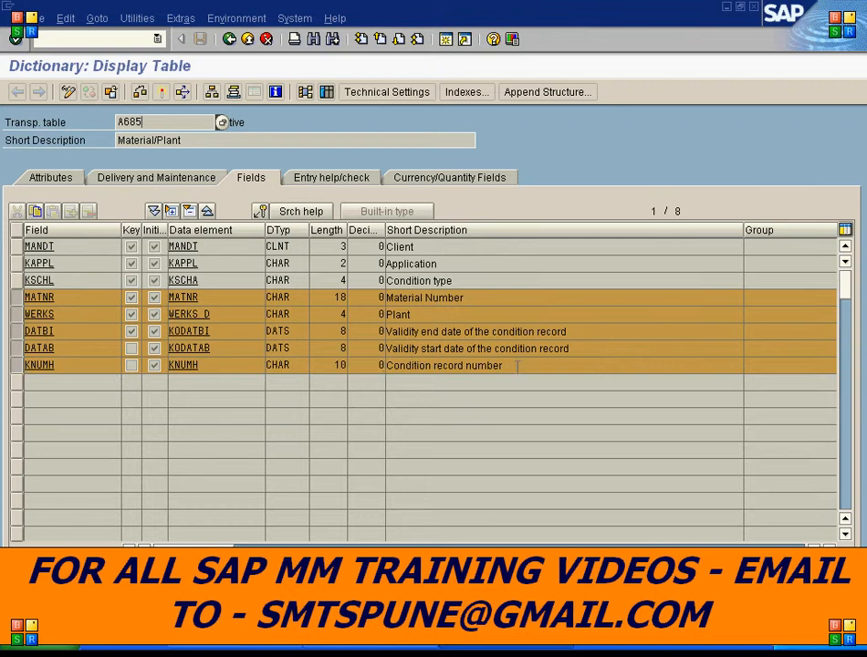
# - Review the A685 fields, marking the validity dates and condition record number rows
pyautogui.moveTo(518, 366); pyautogui.dragTo(340, 369)
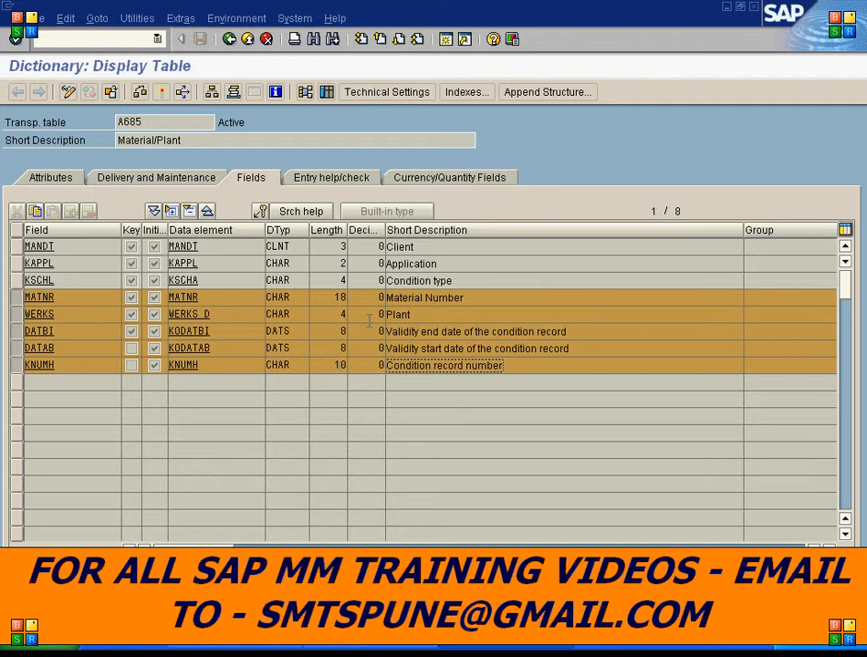
pyautogui.click(16, 332)
pyautogui.click(15, 347)
pyautogui.click(15, 364)
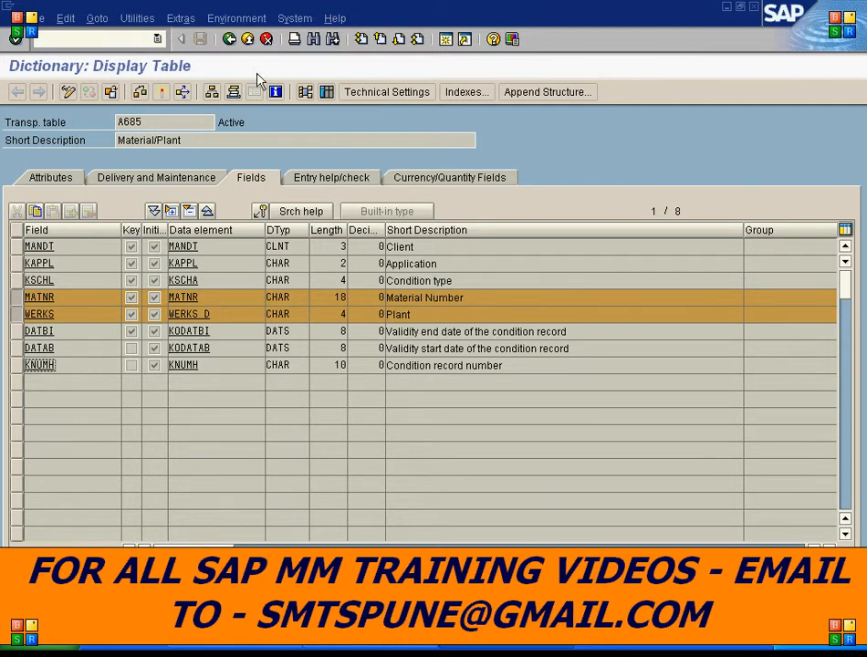
# - Return to the Create Condition Table screen and start creating condition table 686
pyautogui.click(230, 39)
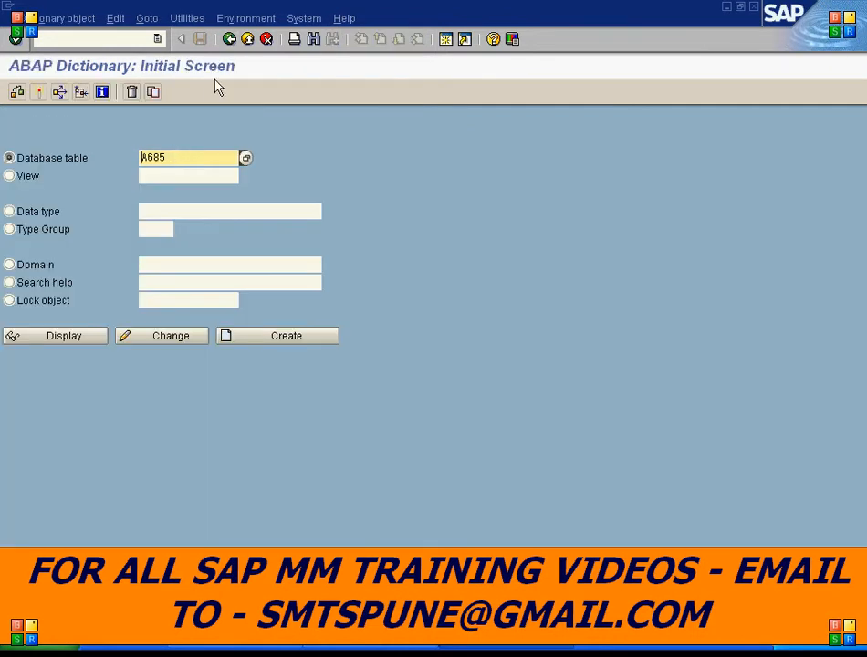
pyautogui.click(483, 652)
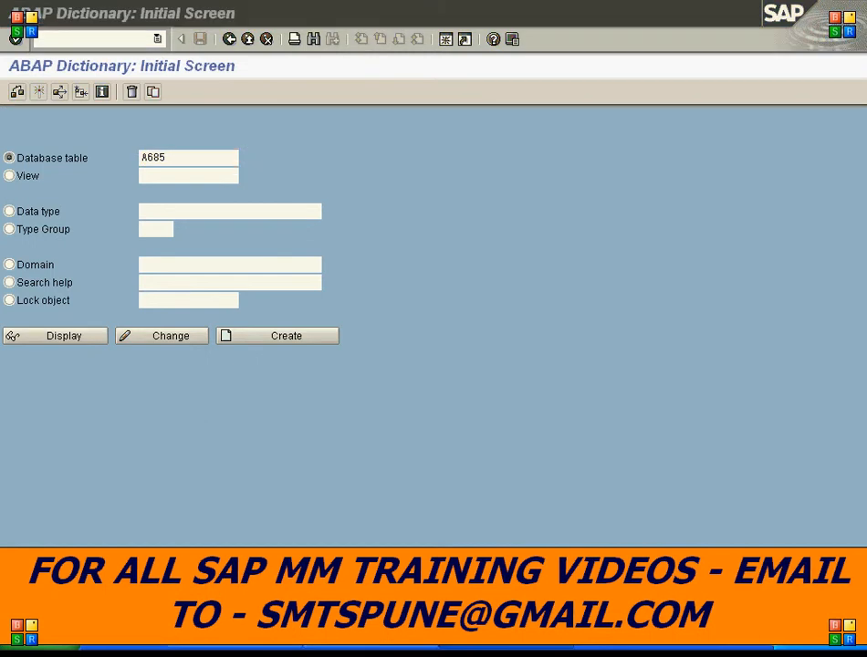
pyautogui.click(229, 39)
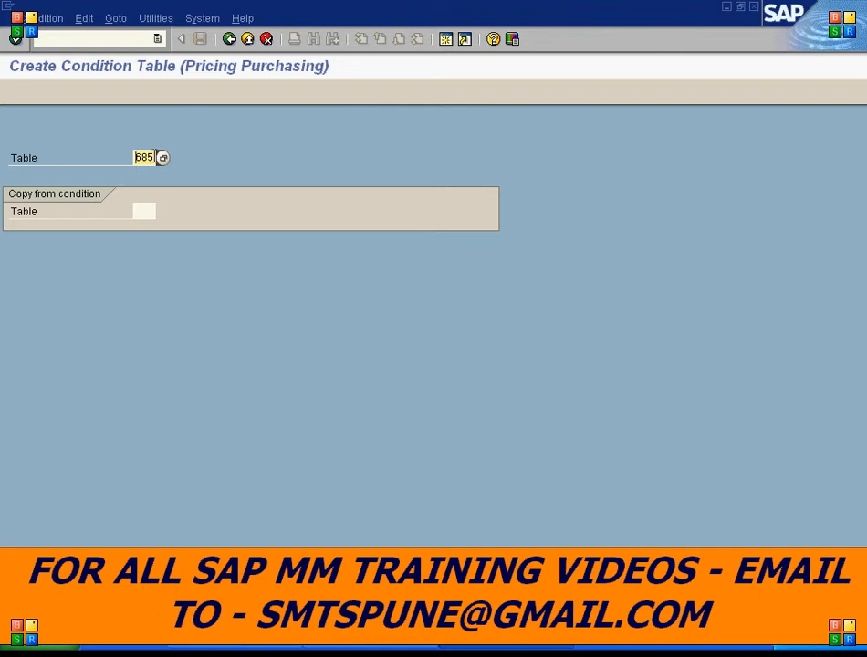
pyautogui.click(148, 158)
pyautogui.click(15, 38)
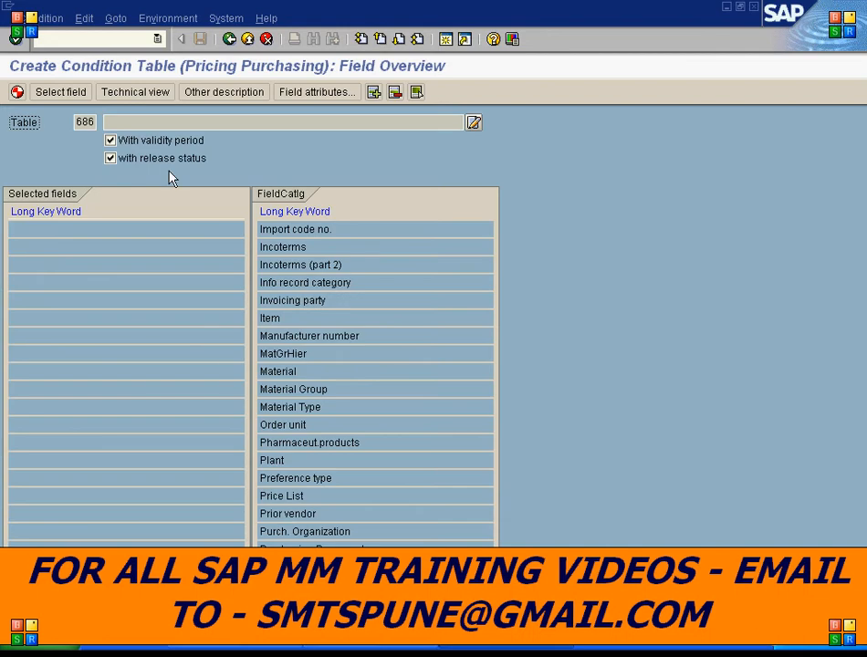
# - Select Material, Plant and Vendor as fields for table 686 and clear the release status option
pyautogui.doubleClick(286, 372)
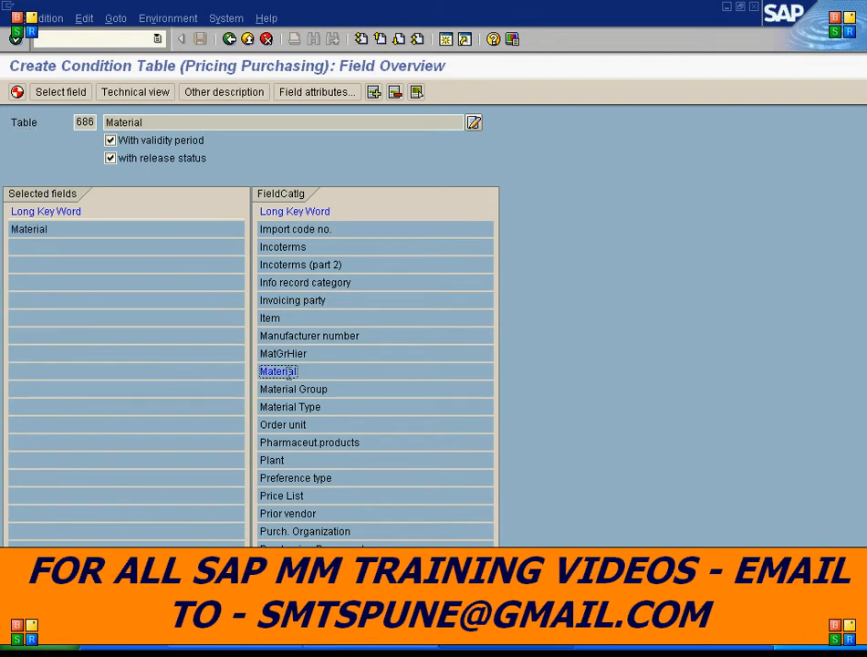
pyautogui.doubleClick(274, 462)
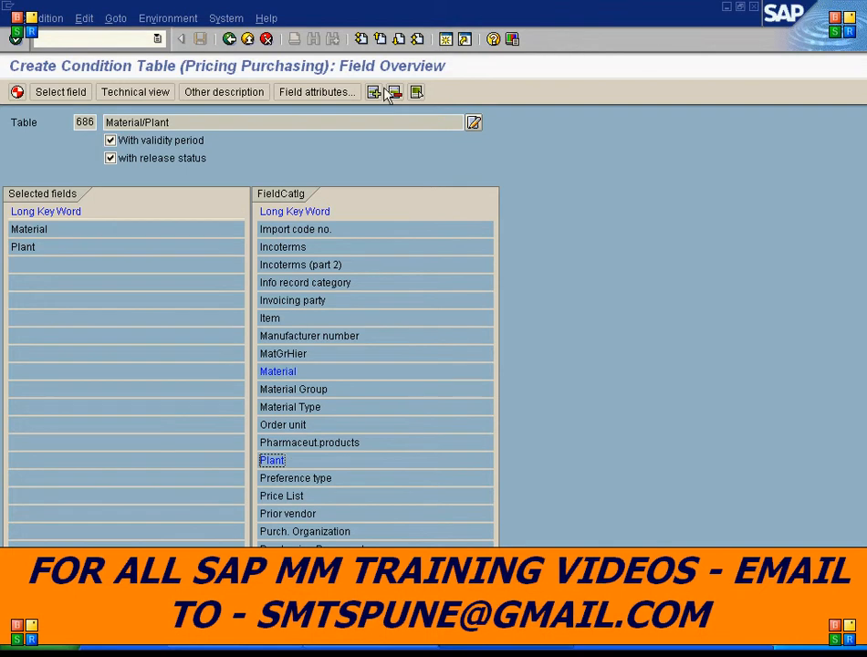
pyautogui.click(398, 38)
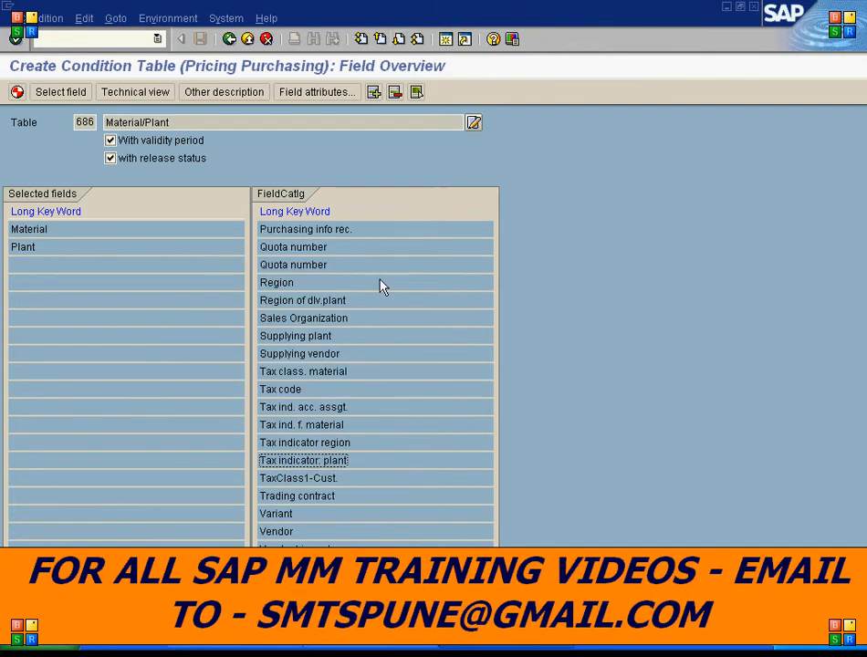
pyautogui.doubleClick(276, 533)
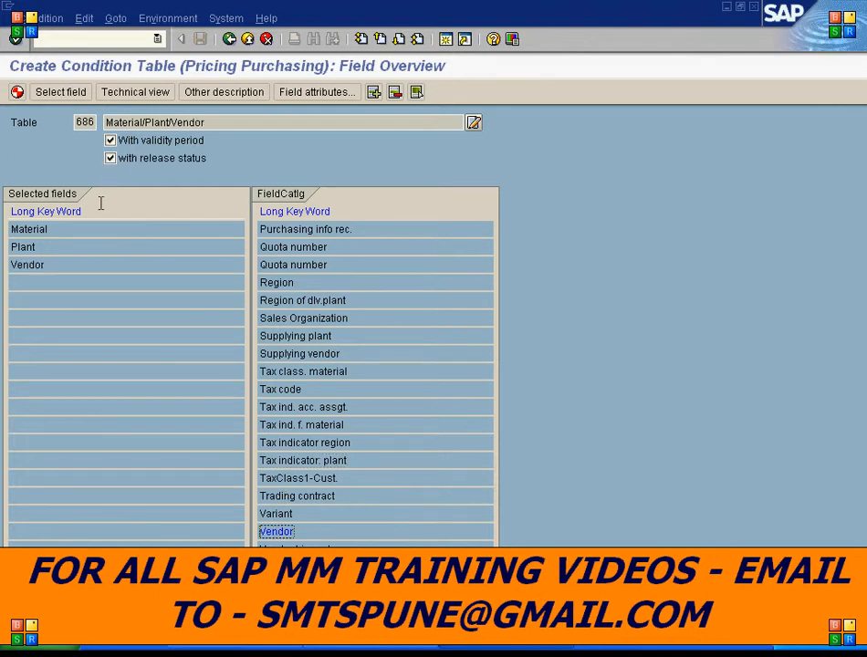
pyautogui.click(110, 159)
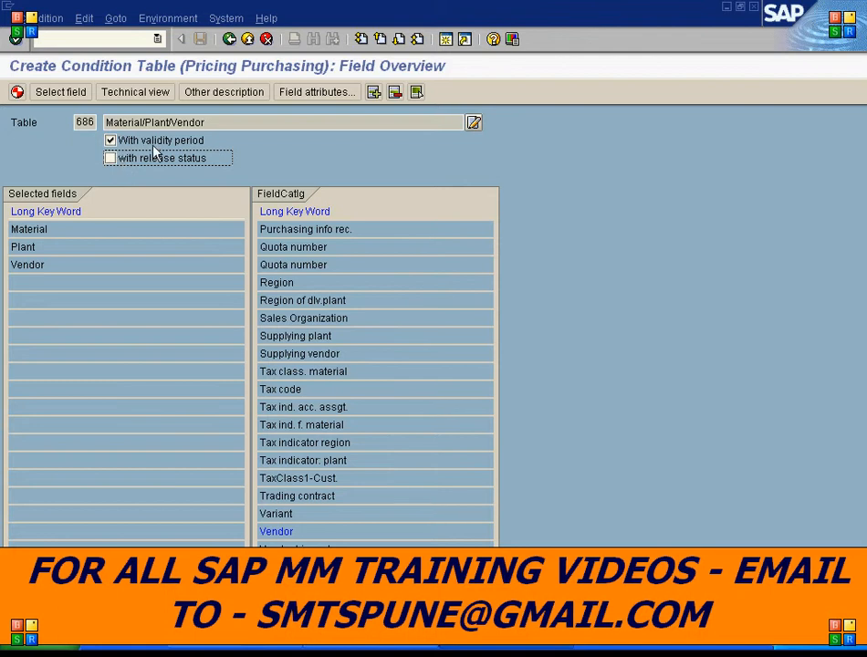
# - Generate condition table 686 and save it as a local object in package $TMP
pyautogui.click(18, 93)
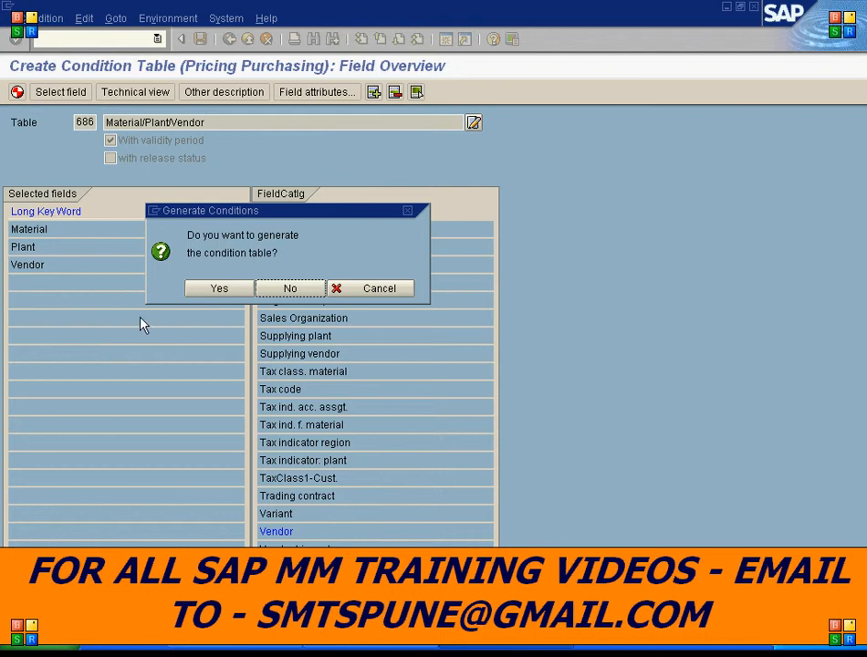
pyautogui.click(219, 288)
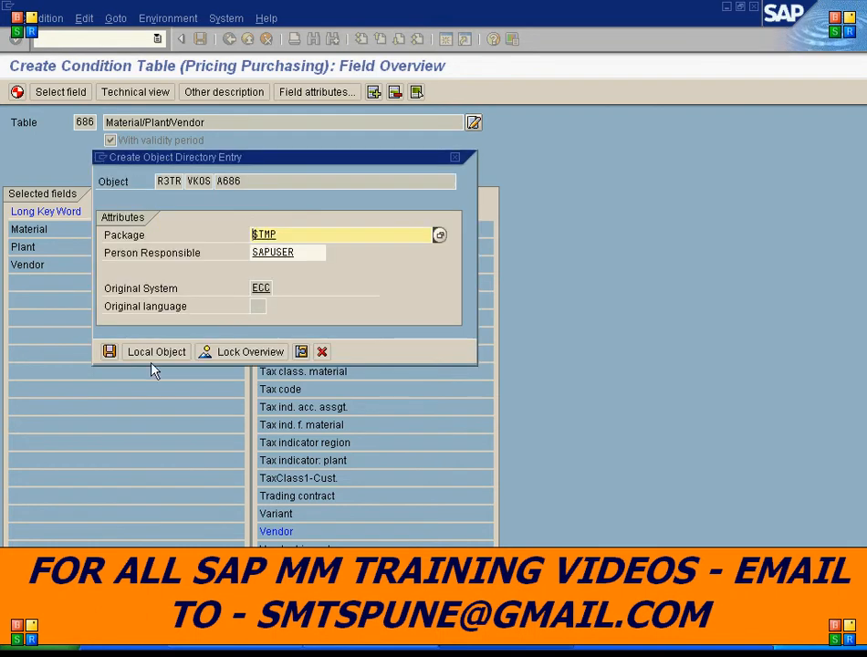
pyautogui.press('Return')
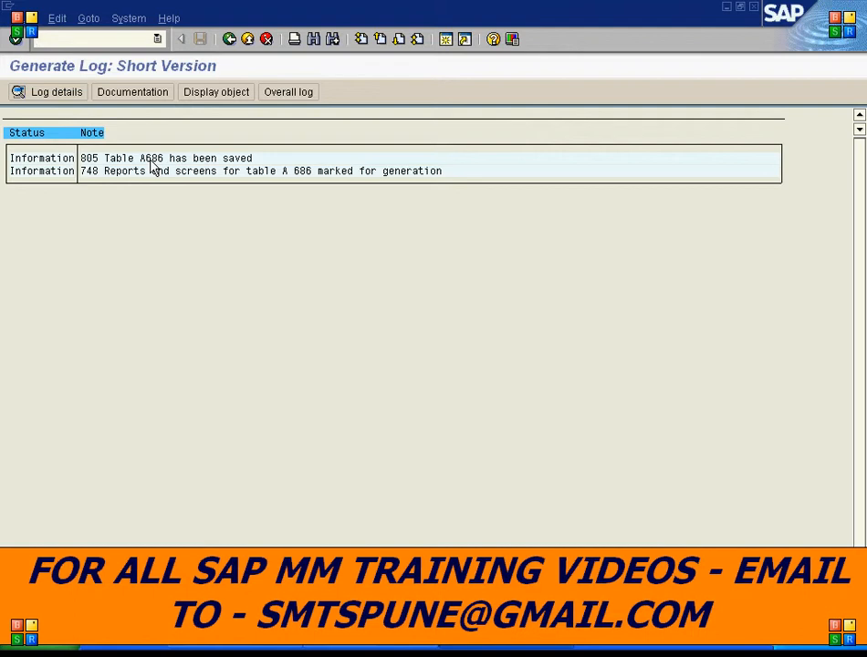
# - Switch to the ABAP Dictionary and display database table A686
pyautogui.click(466, 653)
pyautogui.click(461, 613)
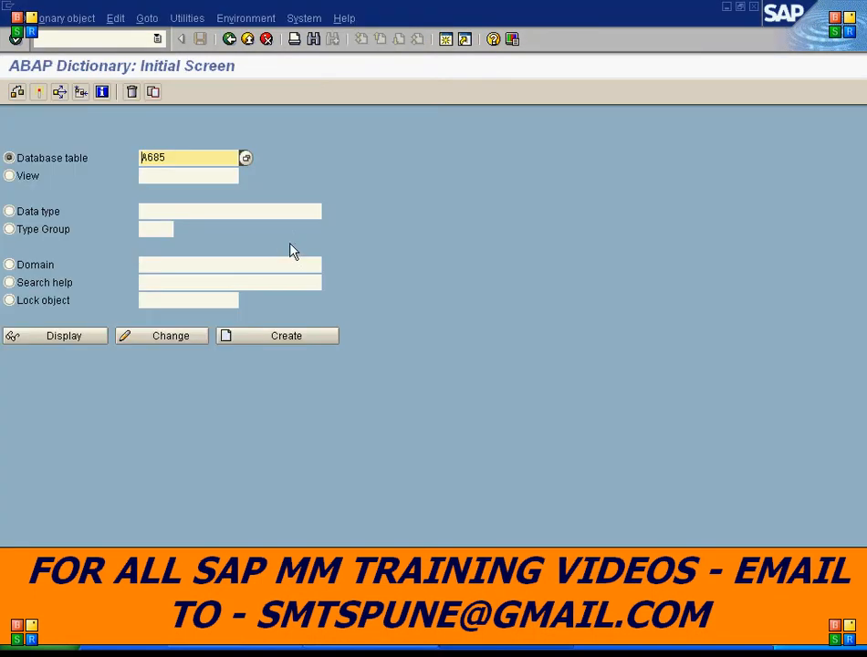
pyautogui.click(170, 157)
pyautogui.press('BackSpace')
pyautogui.write('6')
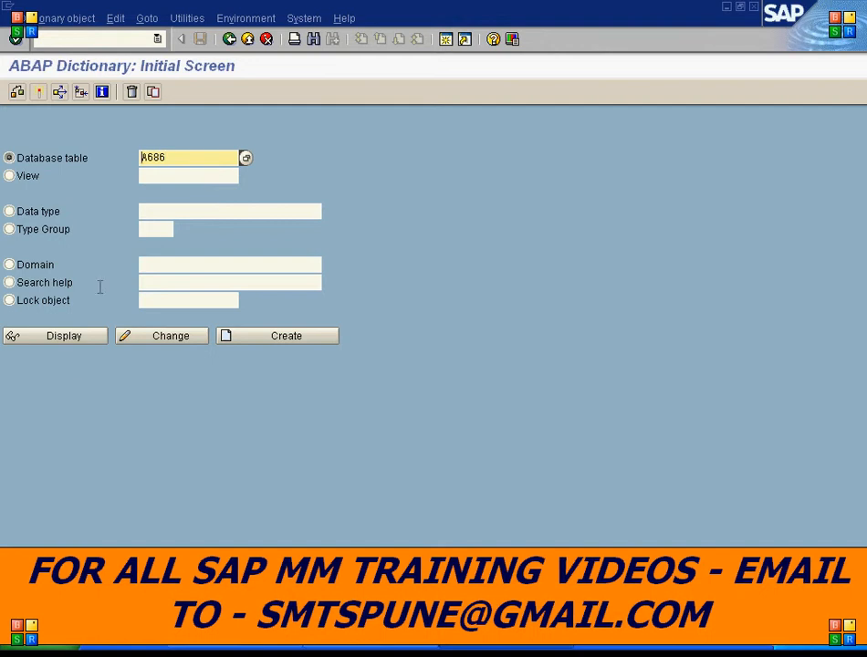
pyautogui.click(66, 338)
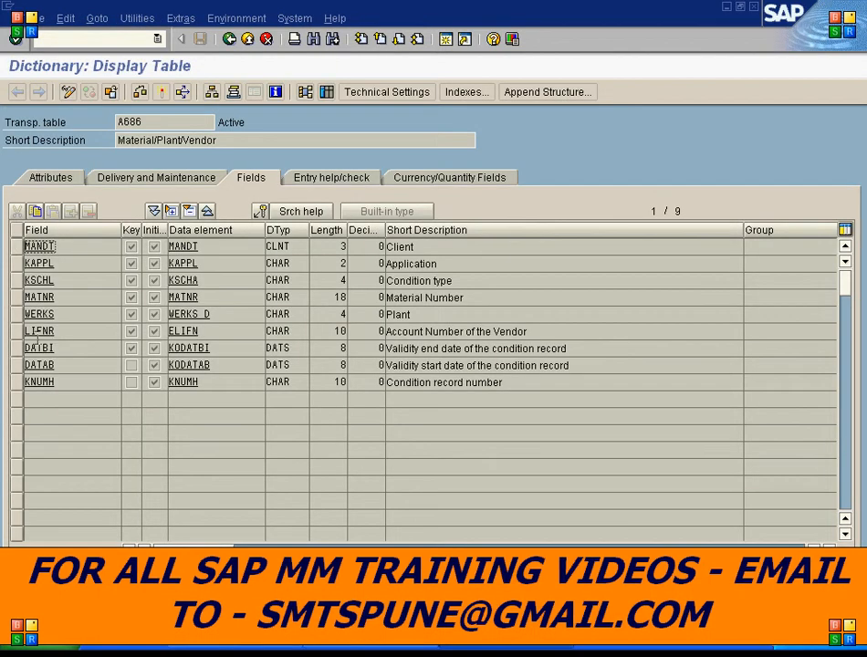
# - Review the A686 fields, marking the Material, Plant, Vendor, validity date and condition record number rows
pyautogui.click(16, 298)
pyautogui.click(15, 314)
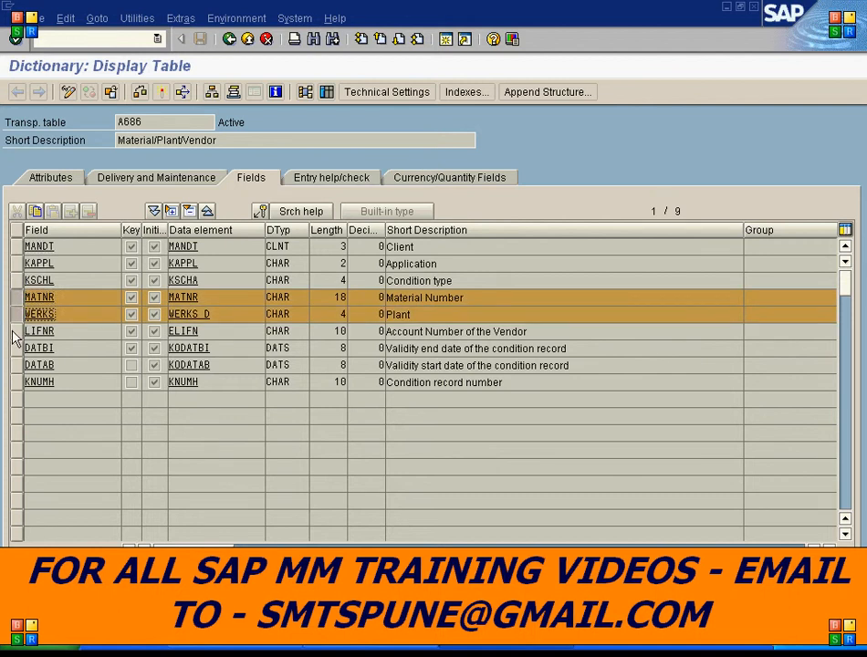
pyautogui.click(16, 331)
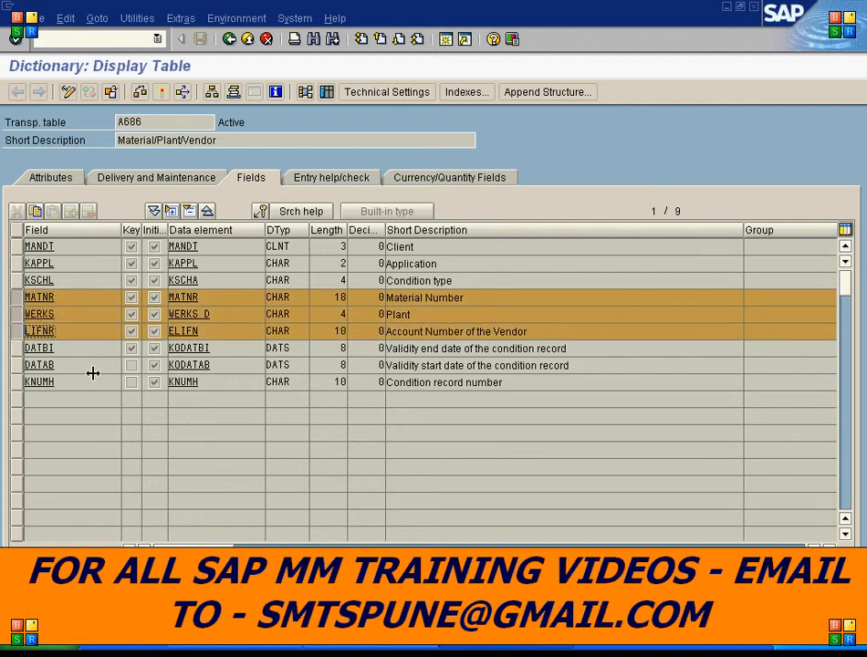
pyautogui.click(17, 349)
pyautogui.click(17, 365)
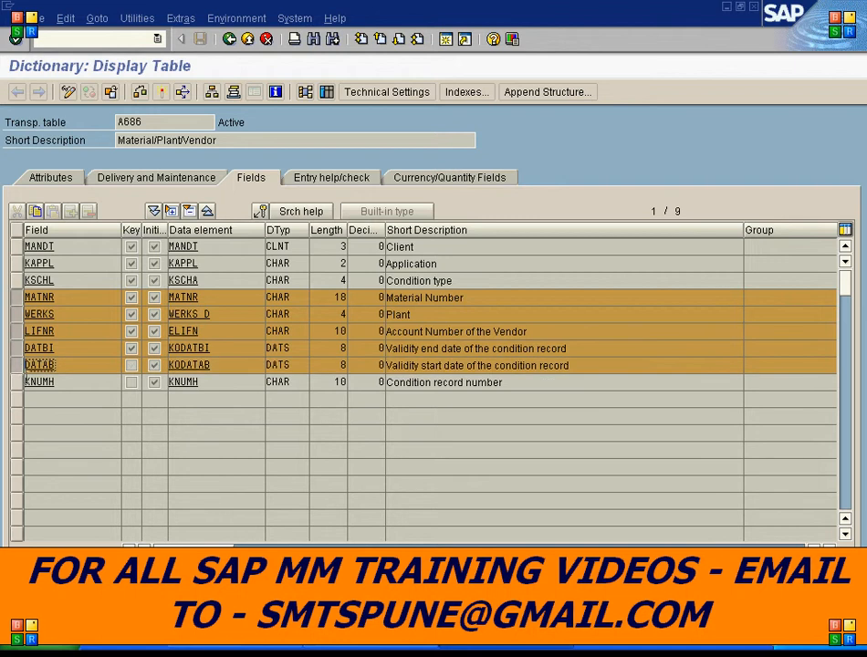
pyautogui.click(17, 382)
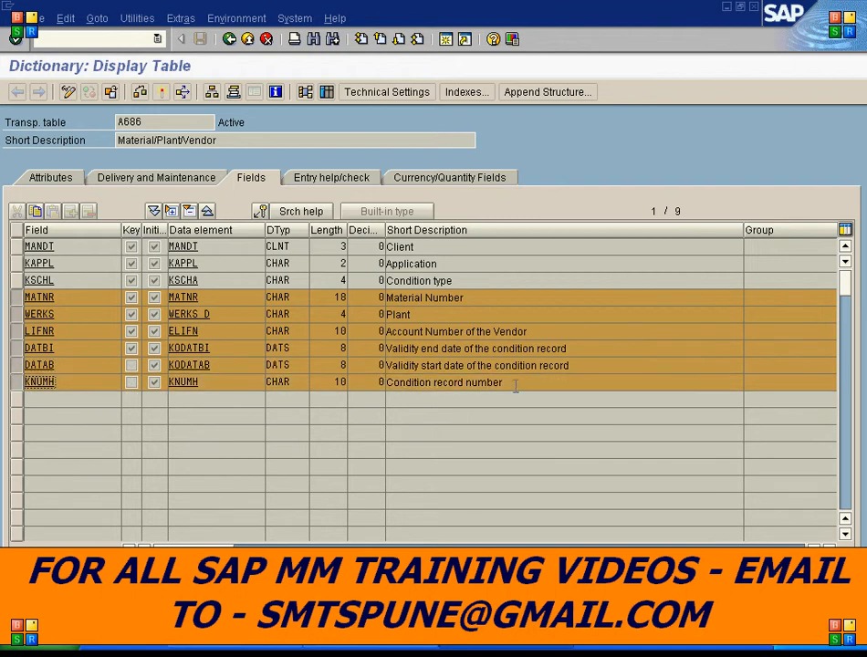
pyautogui.moveTo(518, 381); pyautogui.dragTo(350, 393)
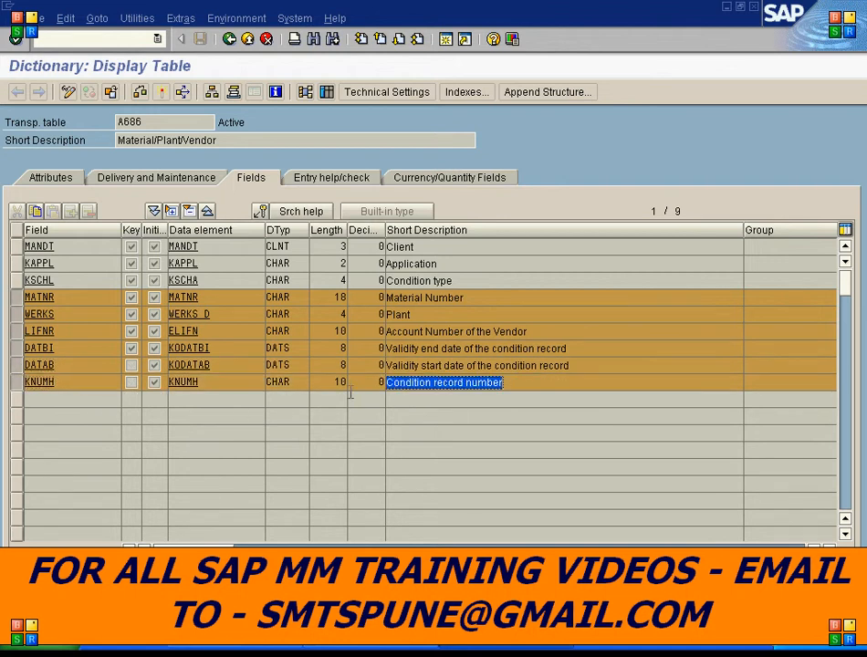
pyautogui.click(350, 393)
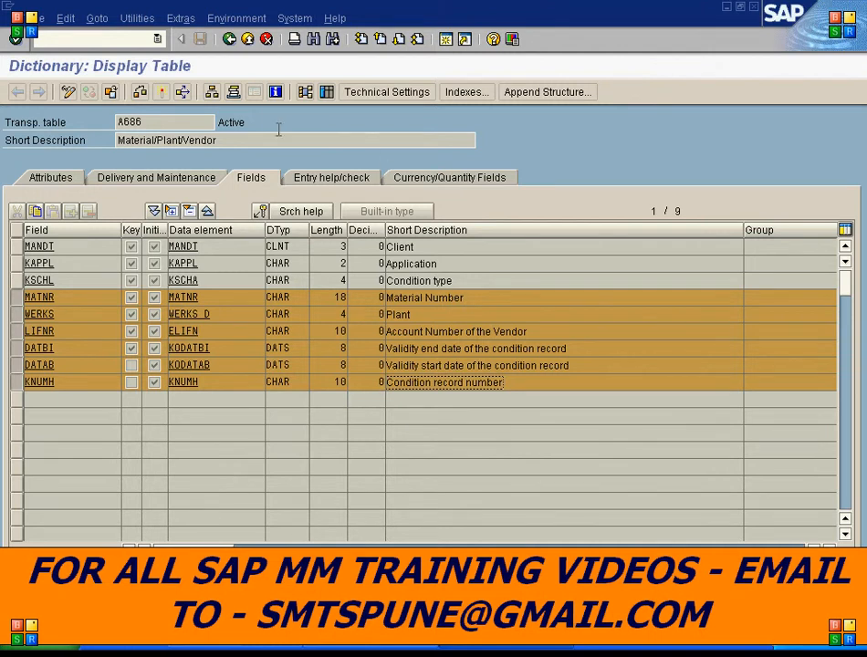
# - Back out of the dictionary, generation log and condition table screens to the purchasing conditions IMG
pyautogui.click(230, 41)
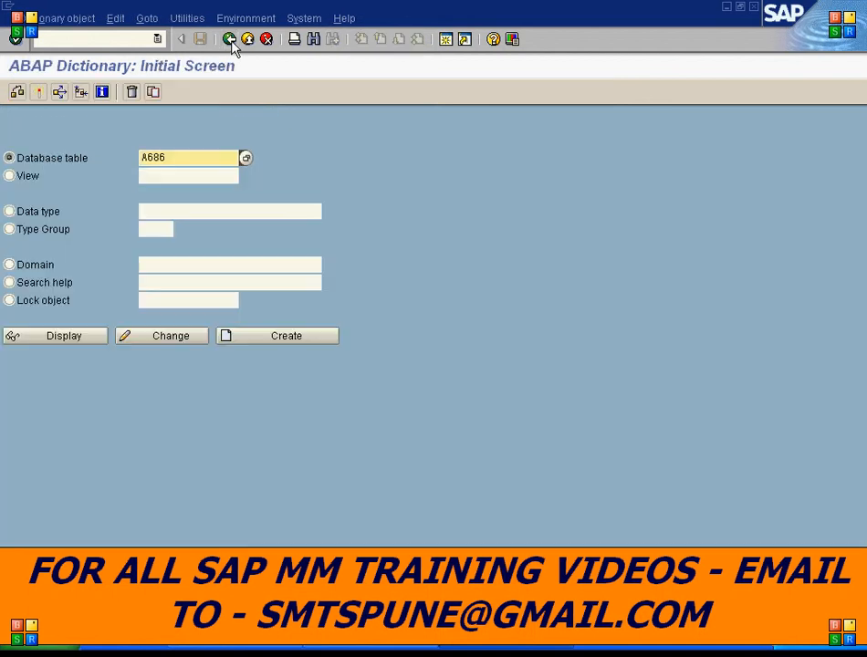
pyautogui.click(232, 41)
pyautogui.click(229, 39)
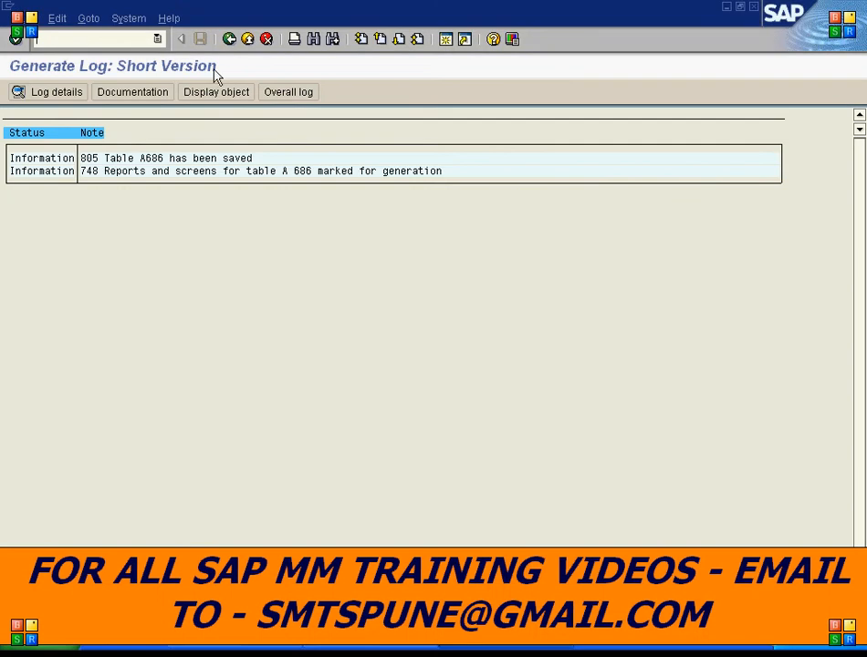
pyautogui.click(228, 40)
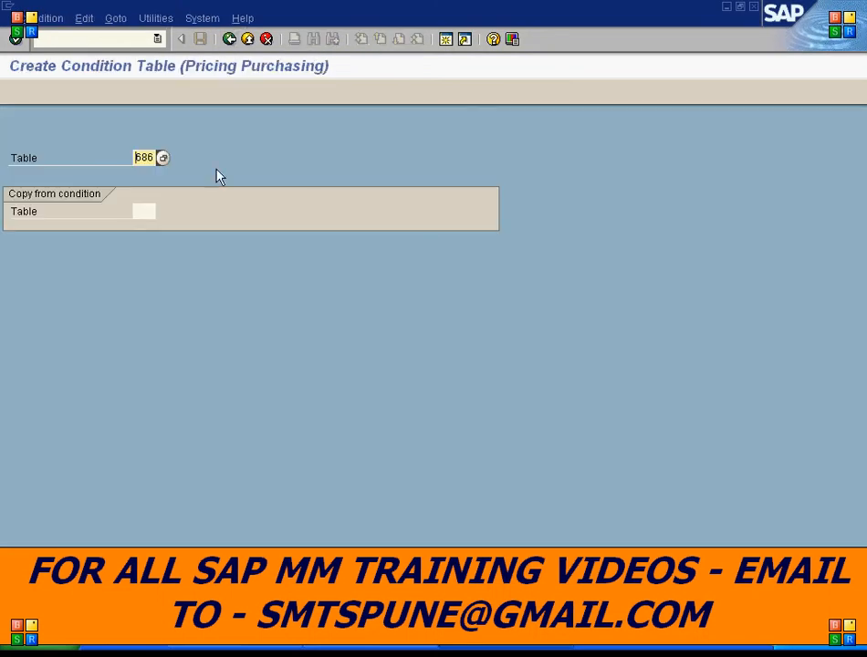
pyautogui.click(248, 39)
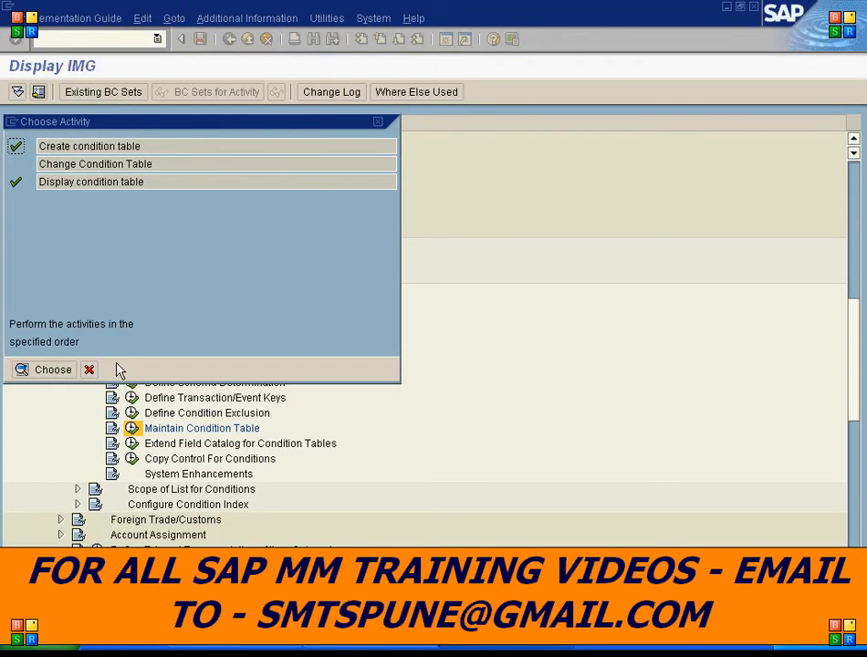
pyautogui.click(89, 370)
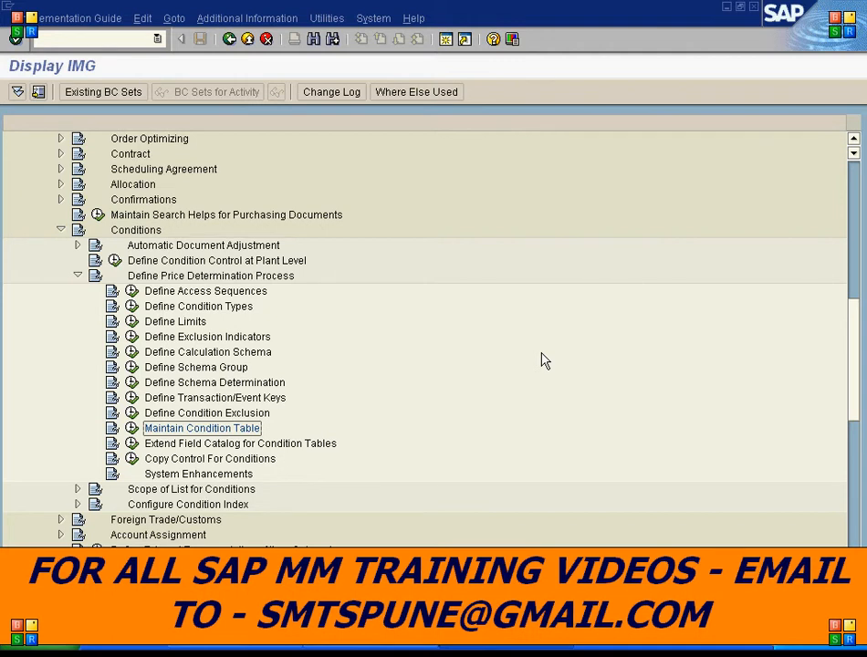
# - Open the Define Access Sequences activity under Define Price Determination Process
pyautogui.click(217, 292)
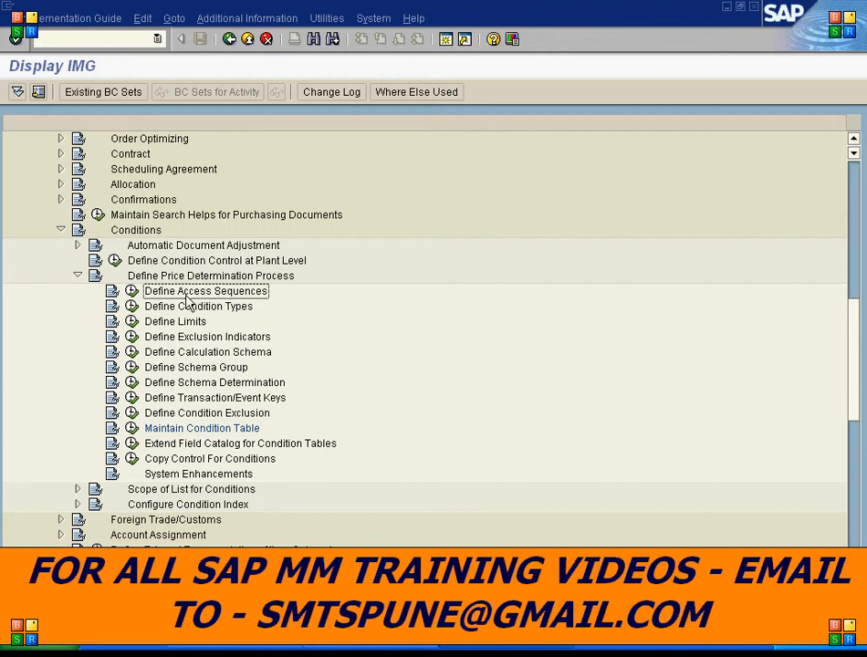
pyautogui.click(131, 290)
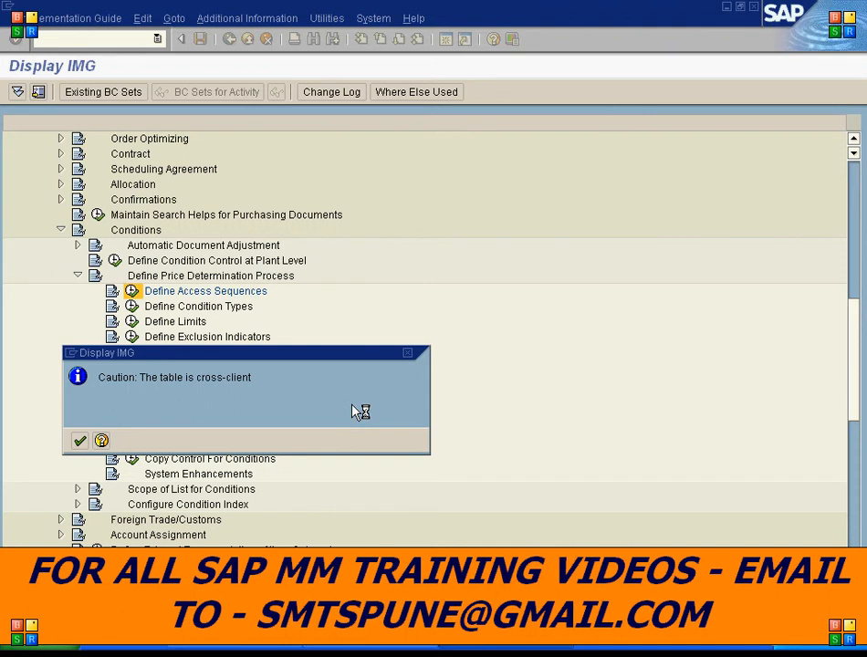
pyautogui.press('Return')
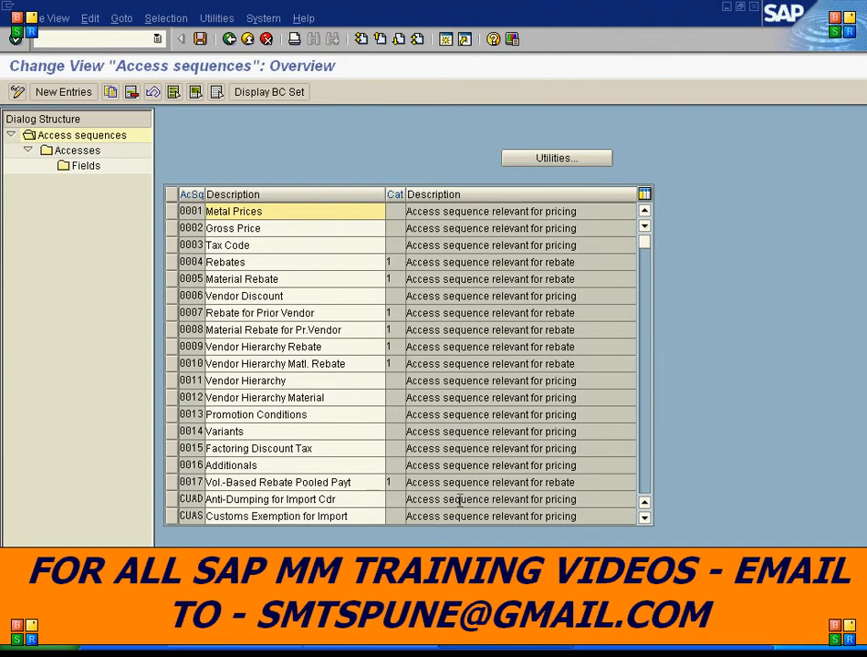
# - Create a new access sequence ZT03 with the description TEST ACCESS SEQ 03
pyautogui.click(64, 93)
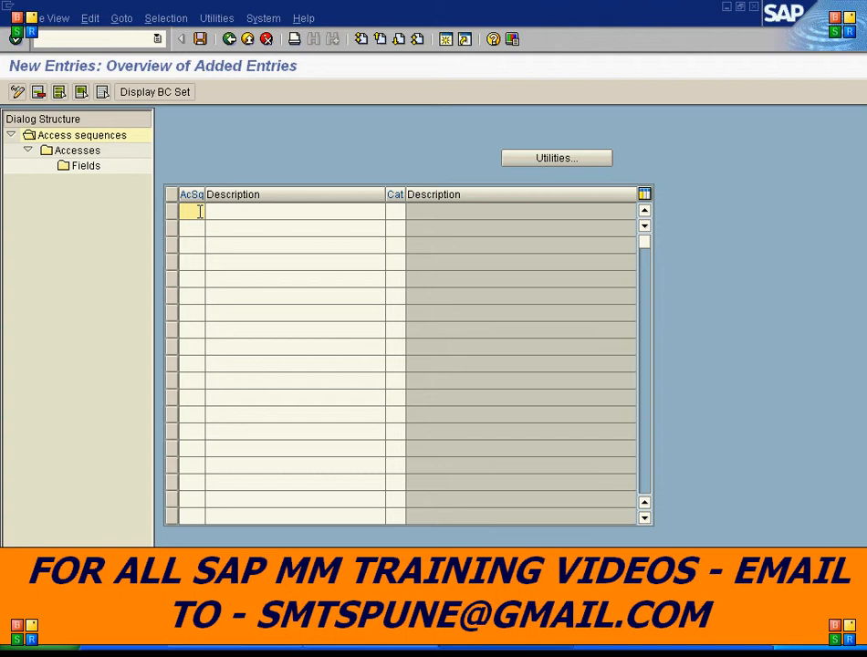
pyautogui.write('ZT0')
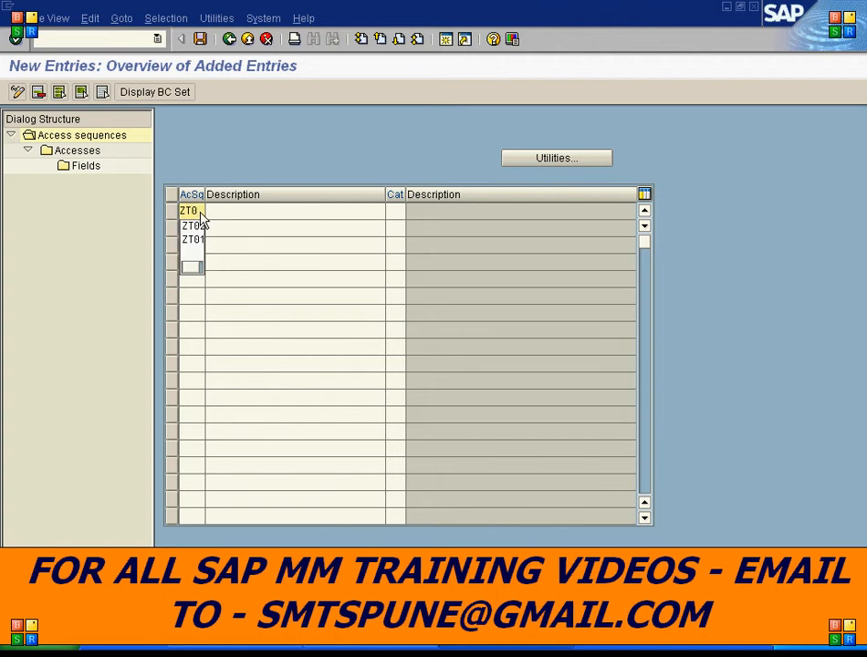
pyautogui.write('3')
pyautogui.press('Tab')
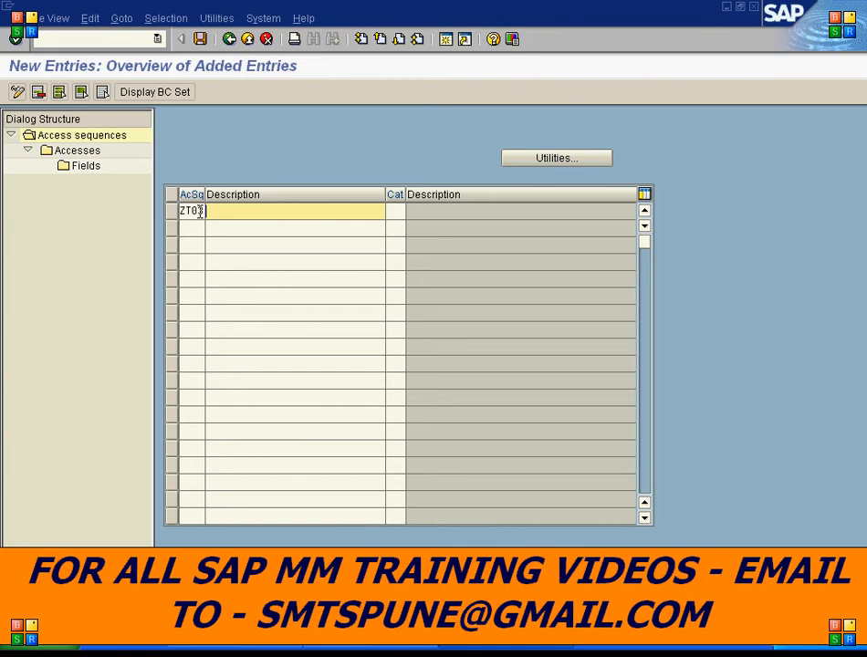
pyautogui.write('TES')
pyautogui.press('Down')
pyautogui.press('Return')
pyautogui.press('BackSpace')
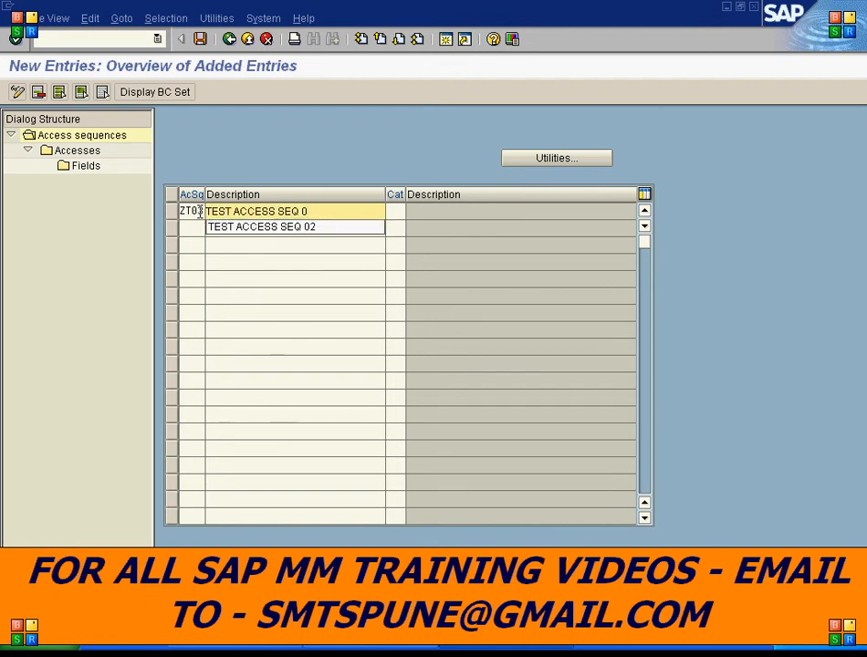
pyautogui.write('3')
pyautogui.press('Return')
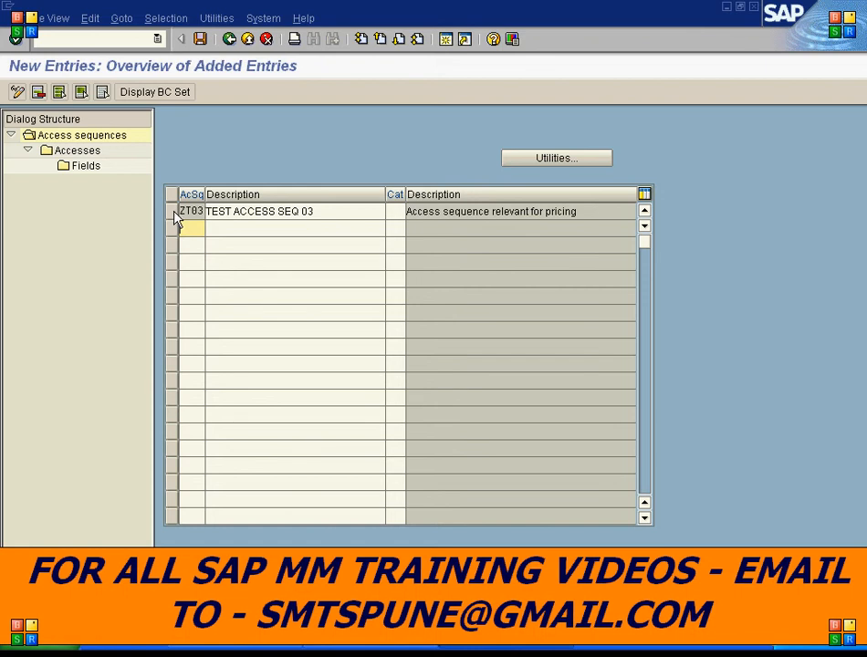
# - Open the accesses of access sequence ZT03 and start adding new entries
pyautogui.click(173, 213)
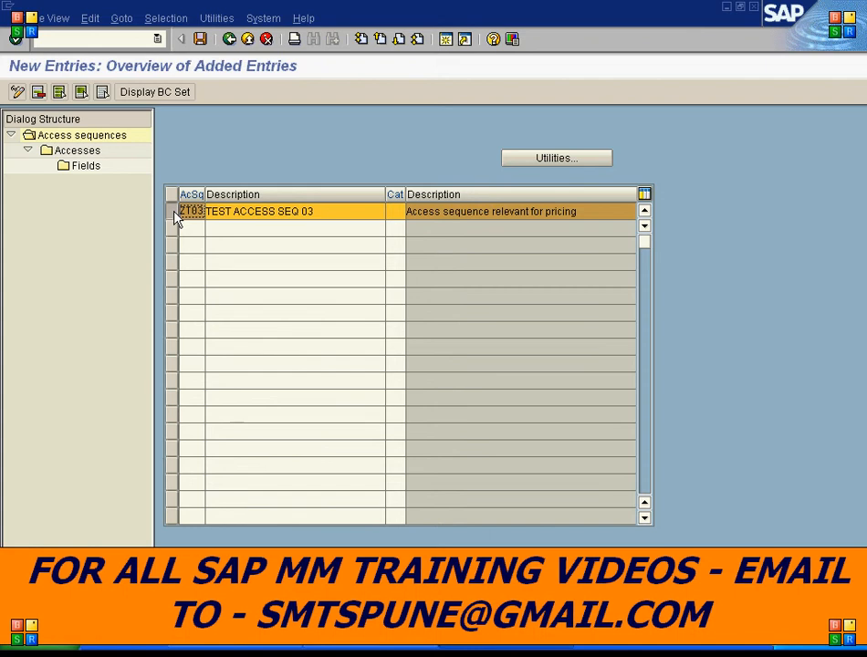
pyautogui.doubleClick(77, 152)
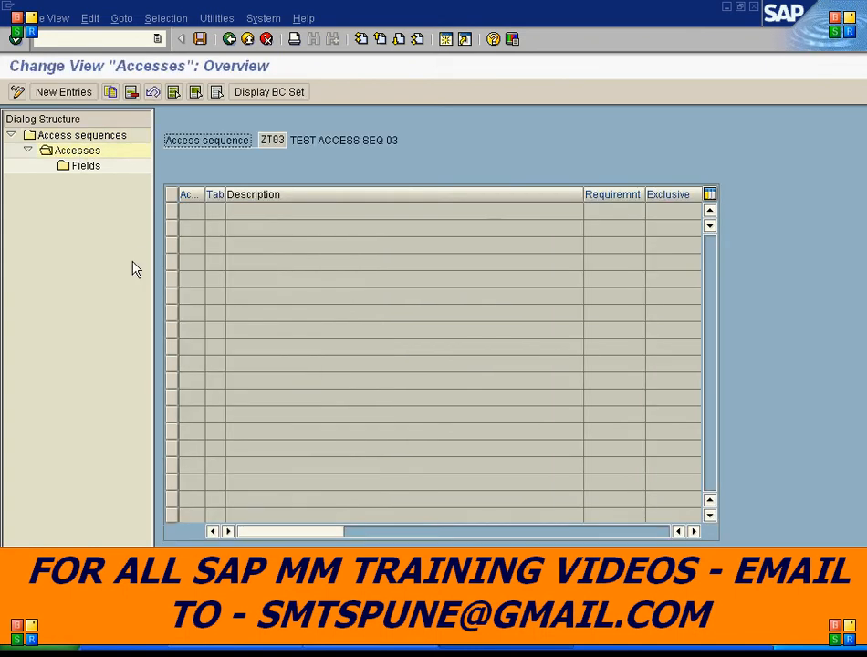
pyautogui.click(64, 92)
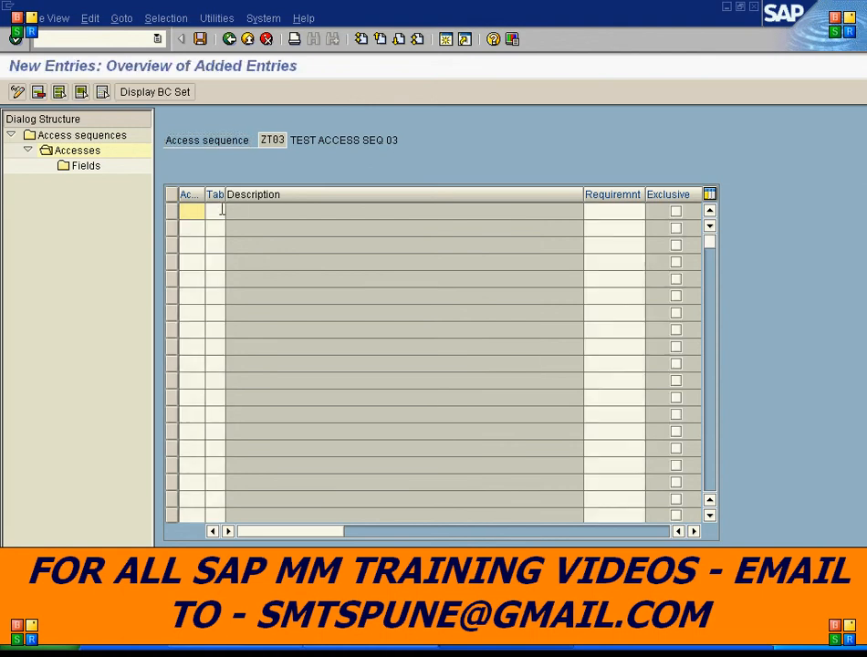
# - Add access 5 using table 686 and access 10 using table 685 to the access sequence
pyautogui.click(217, 212)
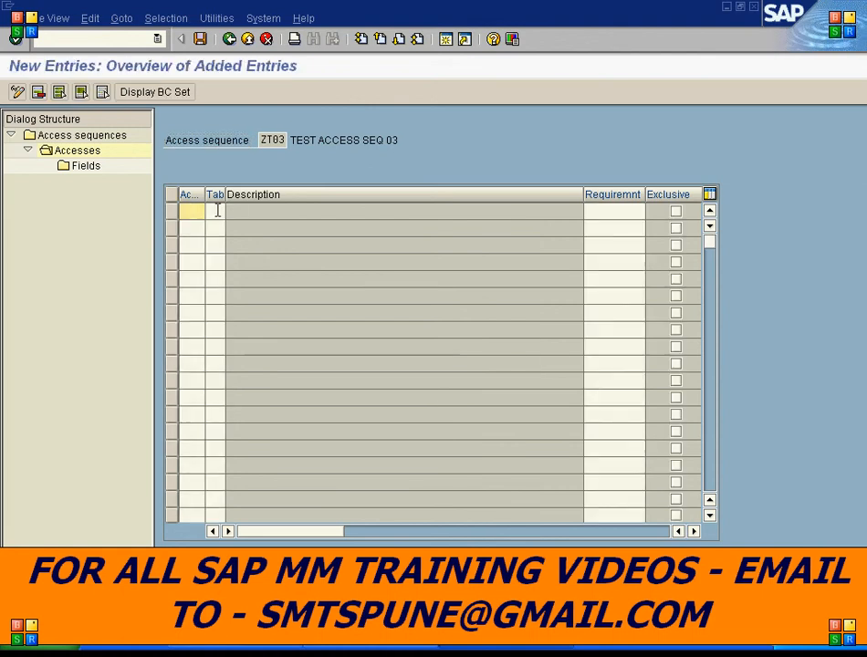
pyautogui.click(195, 208)
pyautogui.write('5')
pyautogui.press('Down')
pyautogui.write('10')
pyautogui.press('Up')
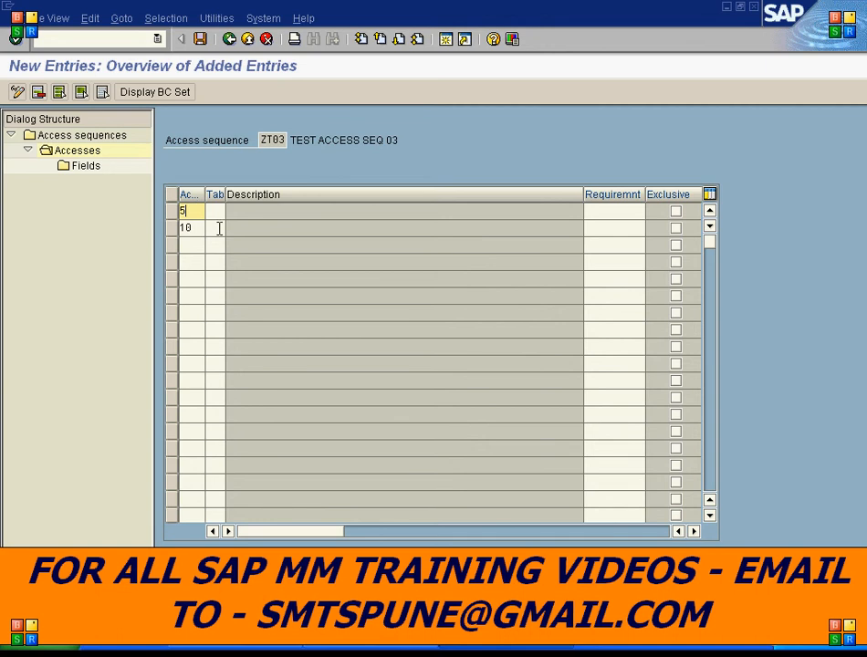
pyautogui.click(217, 212)
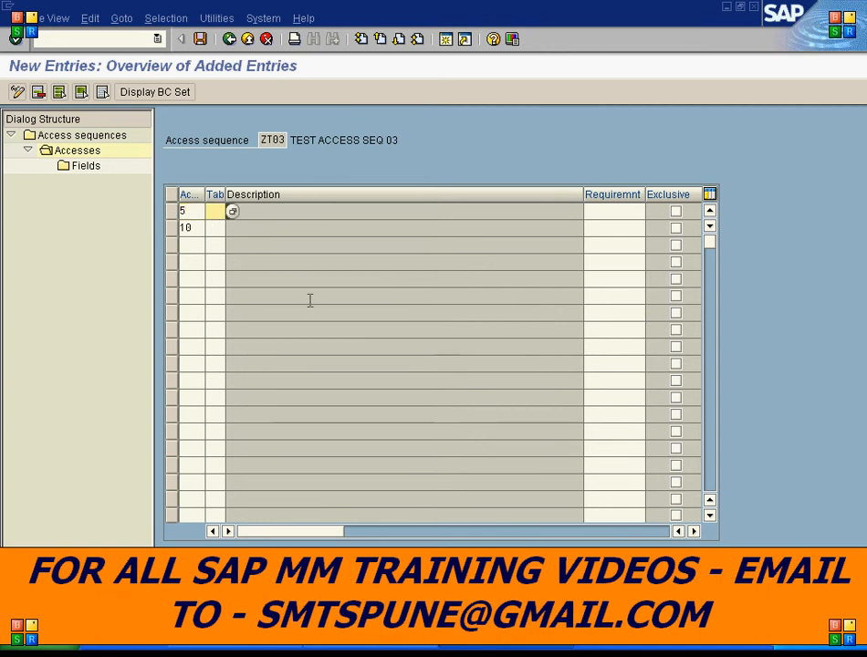
pyautogui.write('686')
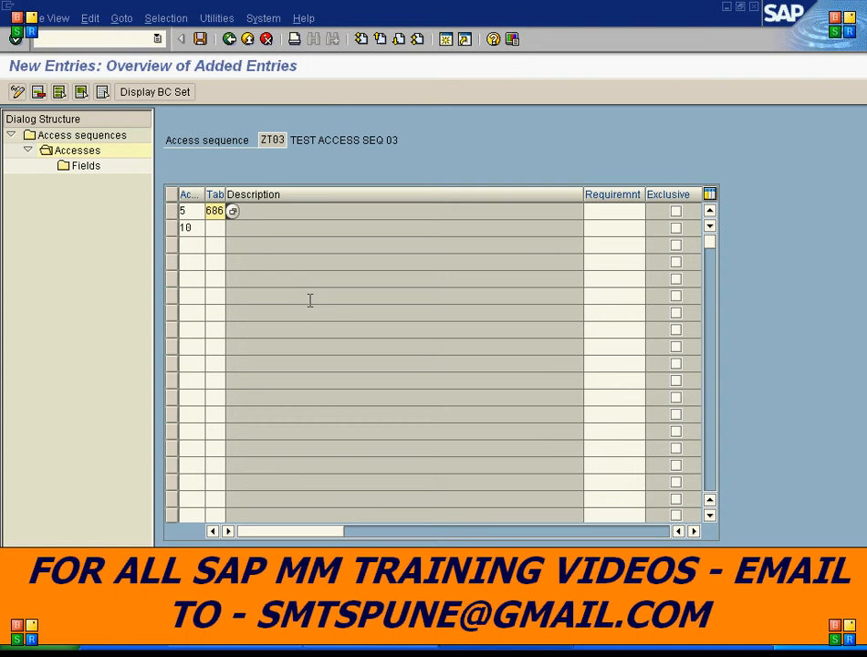
pyautogui.press('Down')
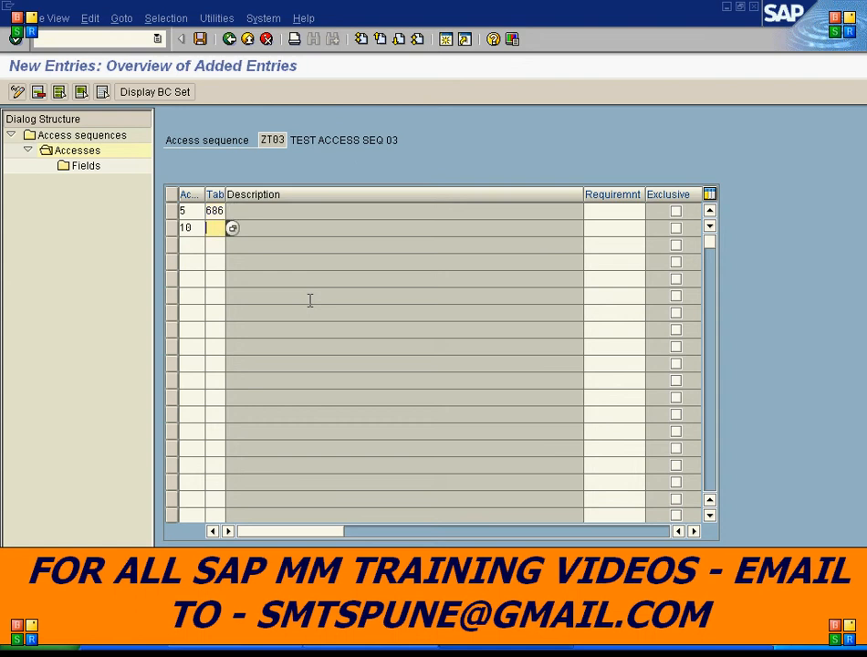
pyautogui.write('685')
pyautogui.press('Return')
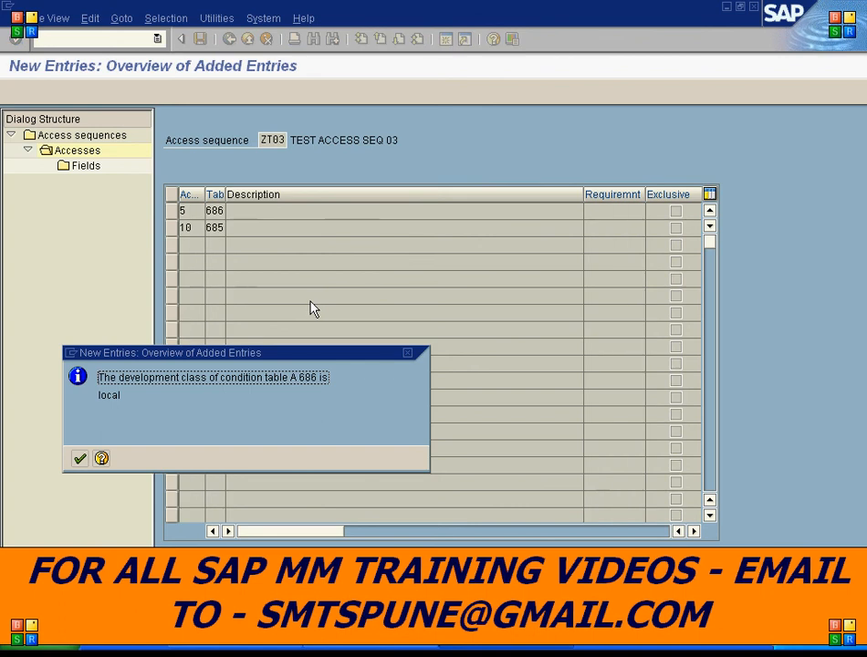
pyautogui.click(80, 461)
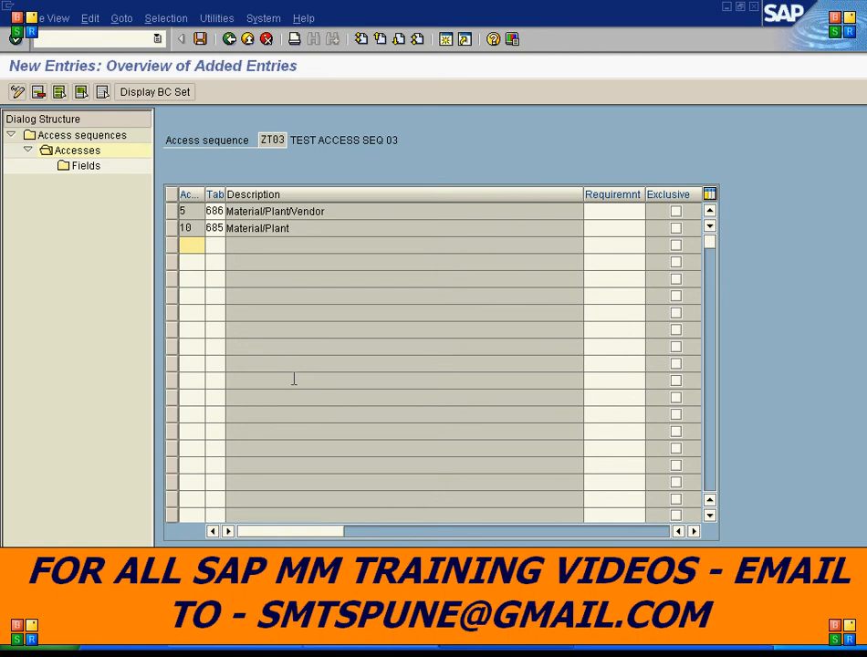
# - Open the field assignments of access 5 (table 686) in access sequence ZT03 and return to the accesses
pyautogui.click(171, 212)
pyautogui.click(88, 169)
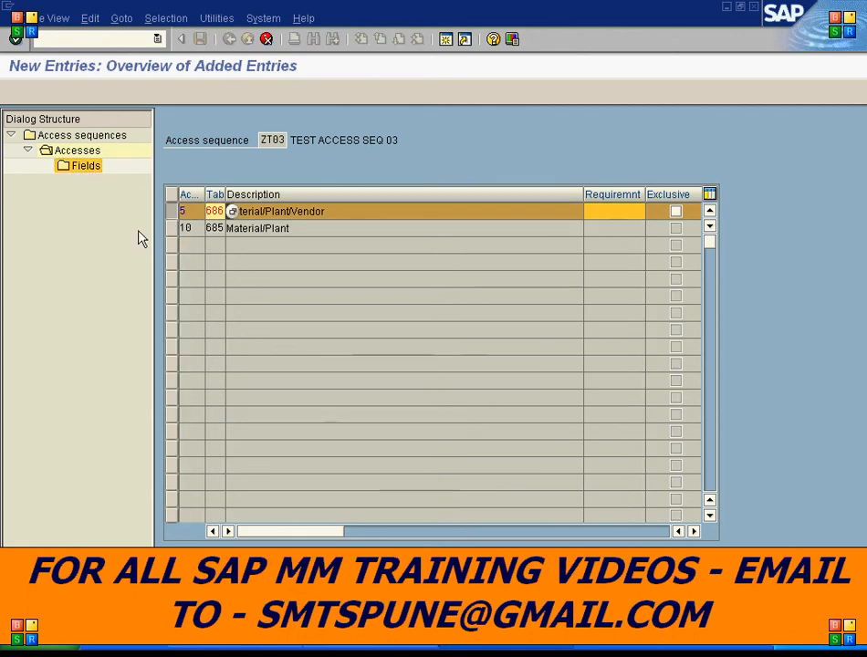
pyautogui.press('Return')
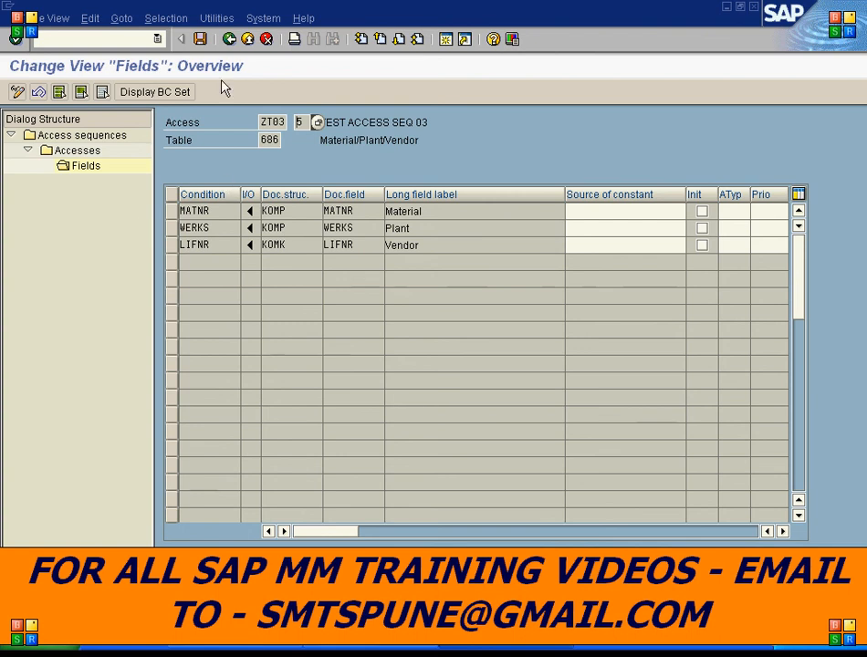
pyautogui.click(230, 39)
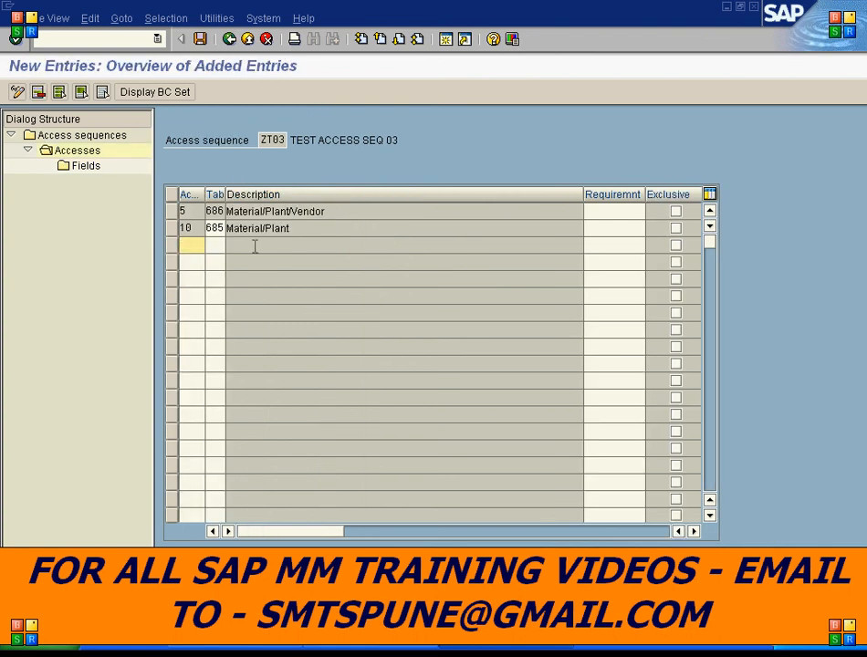
# - Open the field assignments of access 10 (table 685) and return to the accesses overview
pyautogui.click(171, 228)
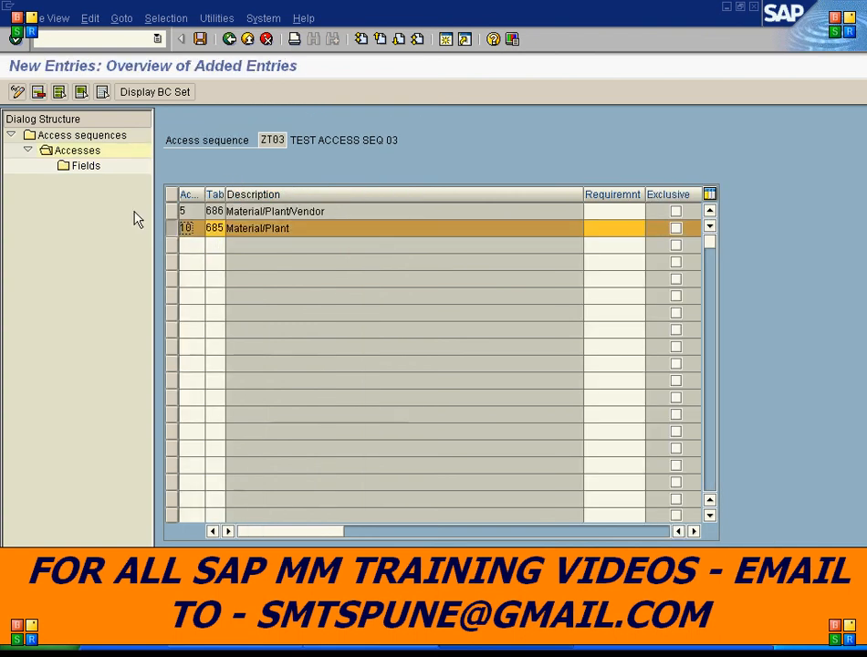
pyautogui.doubleClick(92, 170)
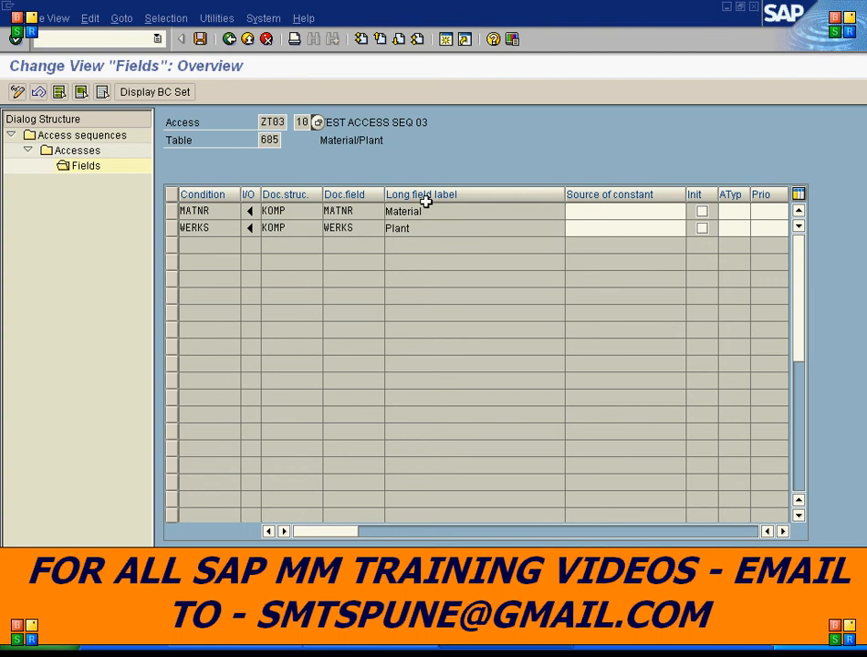
pyautogui.click(230, 40)
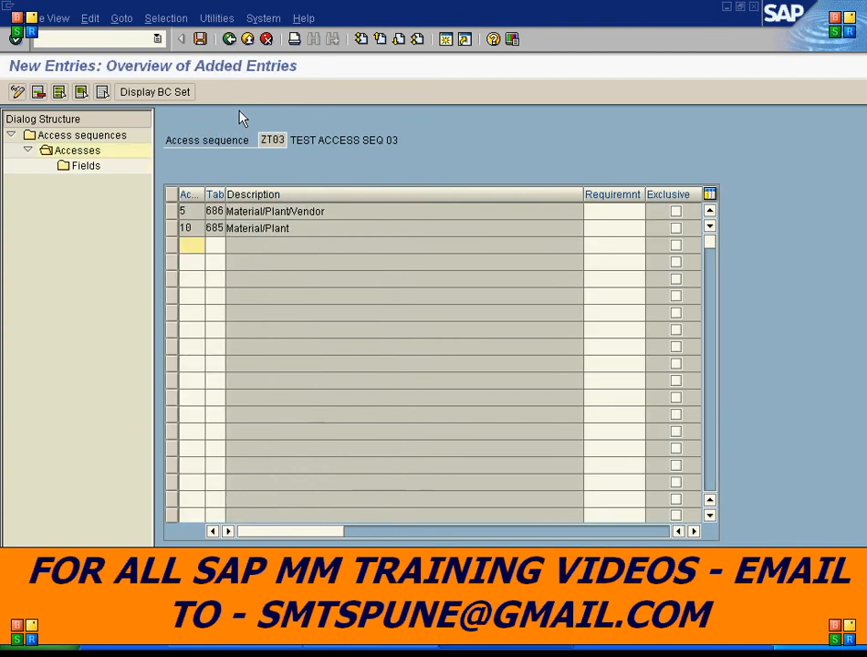
# - Save access sequence ZT03, assigning it to workbench request ECCK900016
pyautogui.click(227, 48)
pyautogui.click(230, 42)
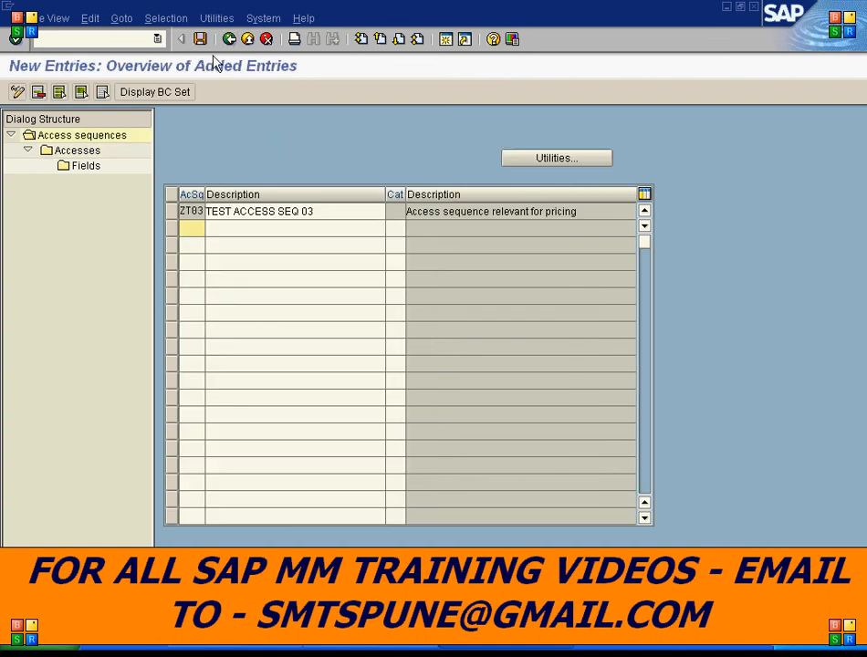
pyautogui.click(200, 39)
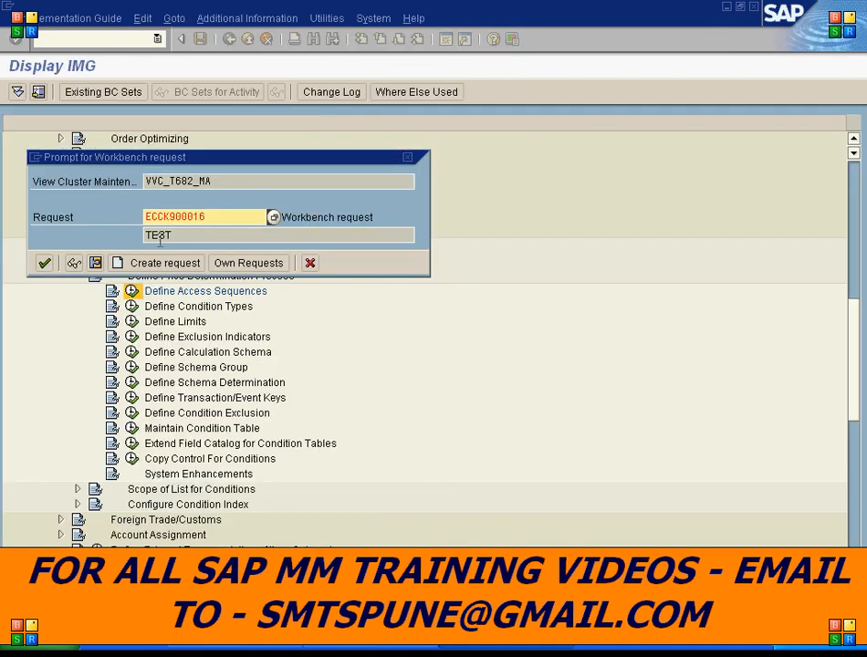
pyautogui.click(44, 263)
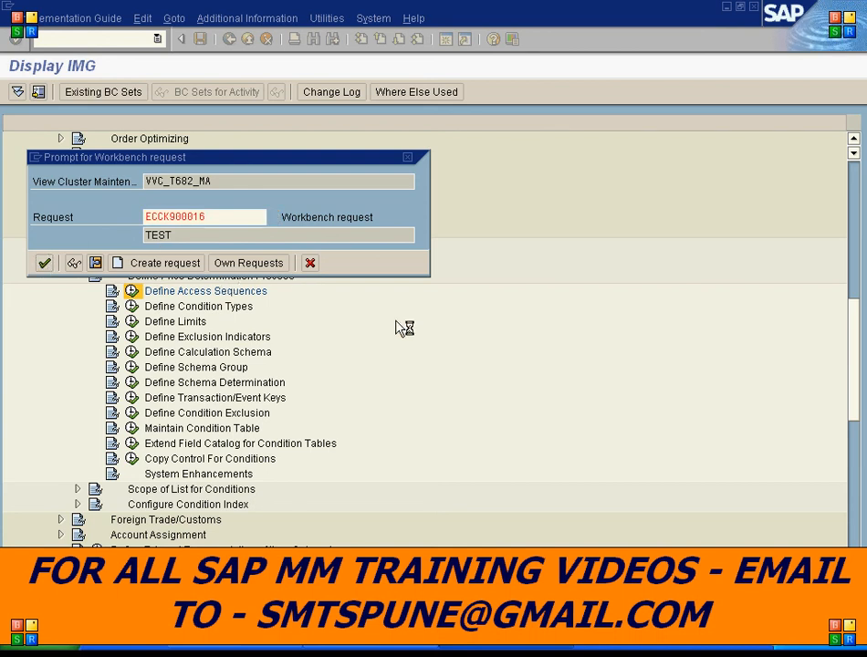